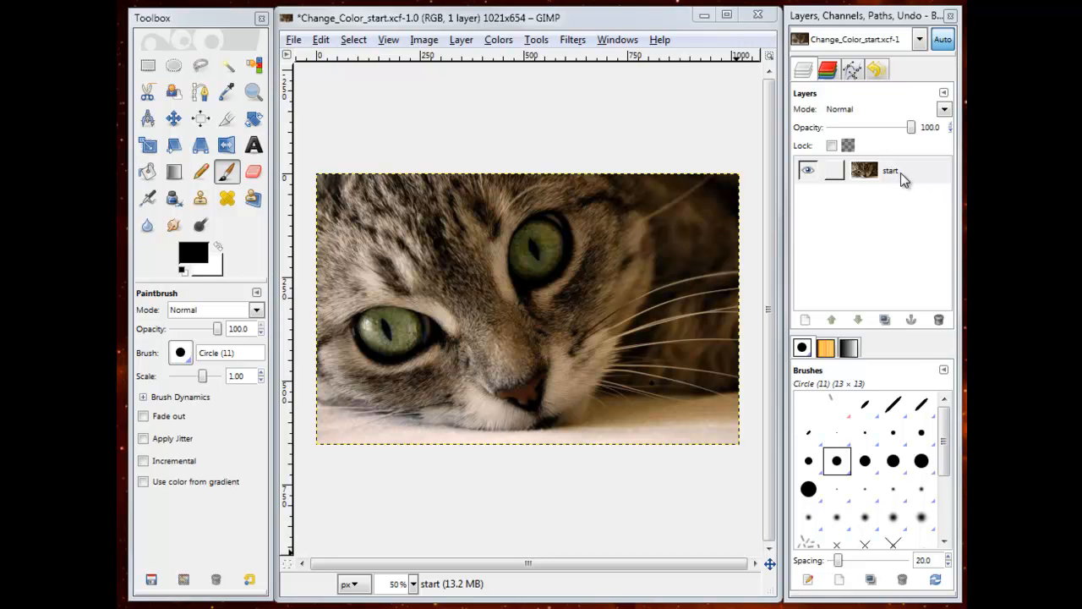
Step: Duplicate the start layer and rename the copy to "blue"
right_click(901, 173)
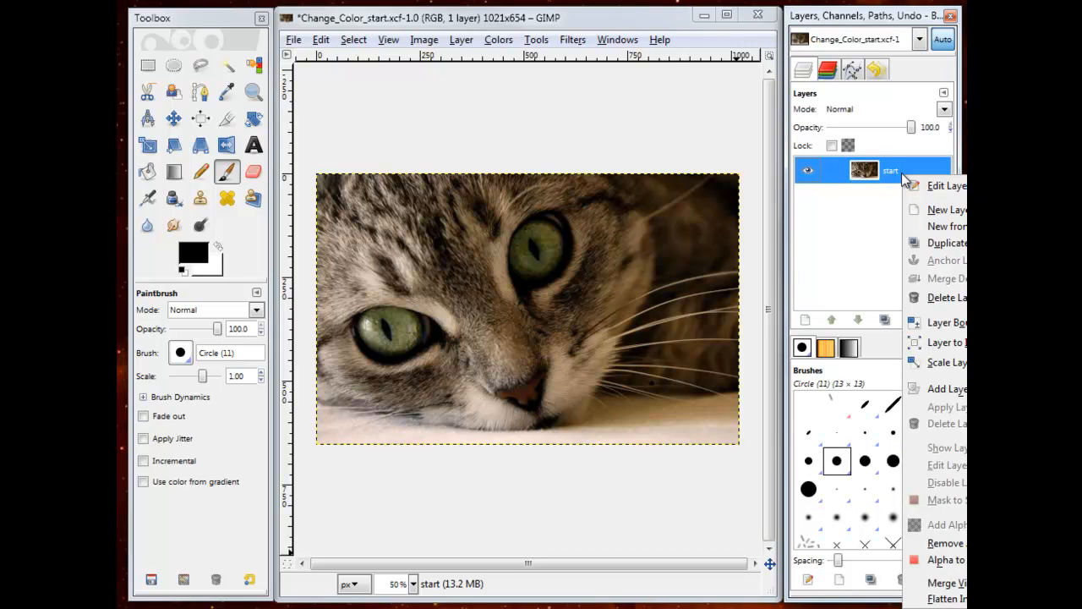
click(939, 243)
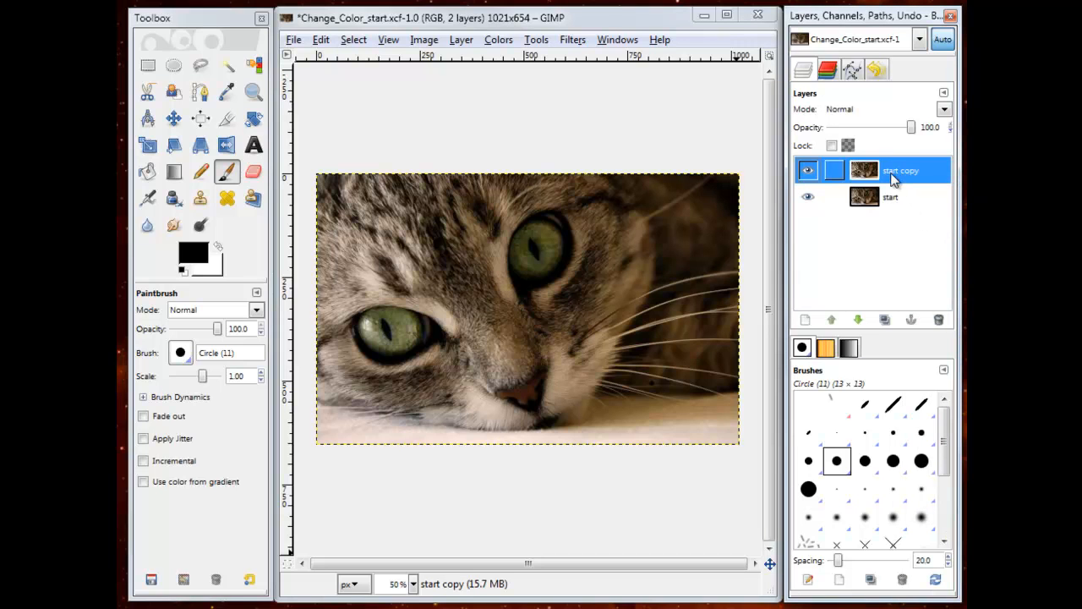
right_click(898, 174)
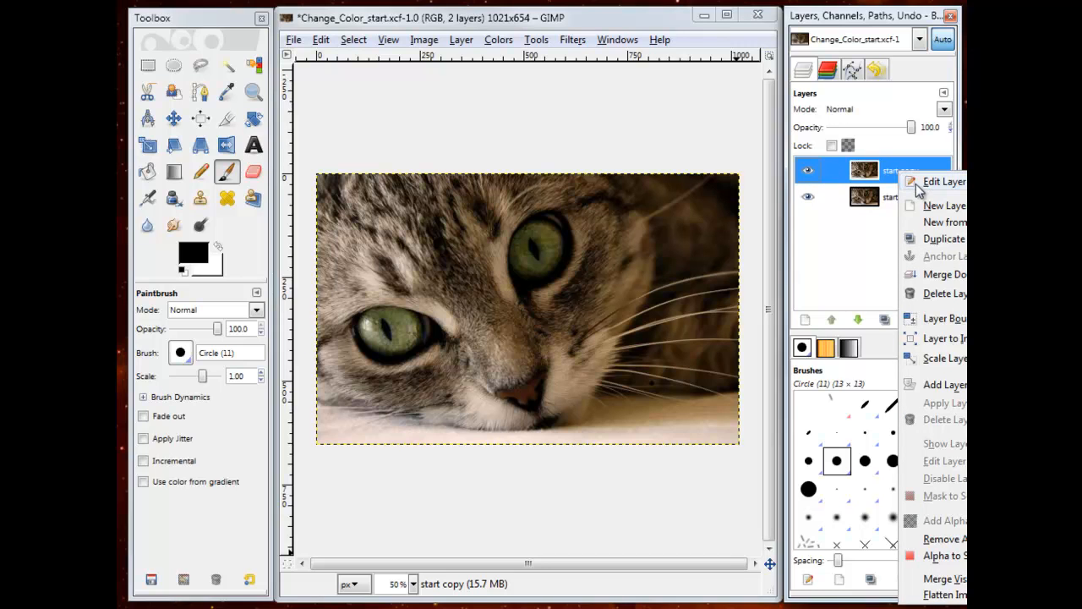
click(918, 182)
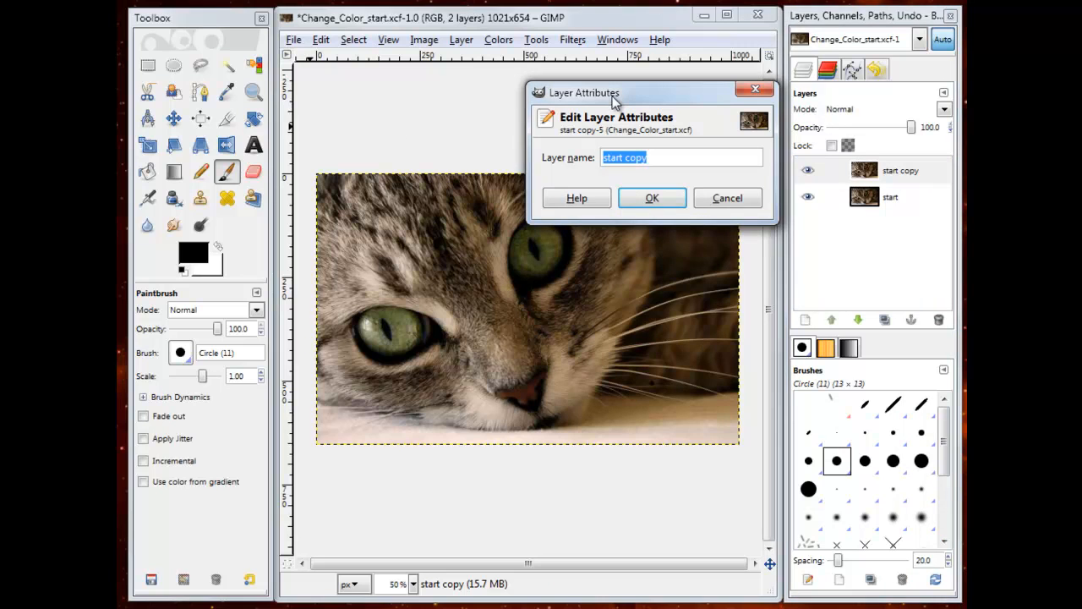
text(blue)
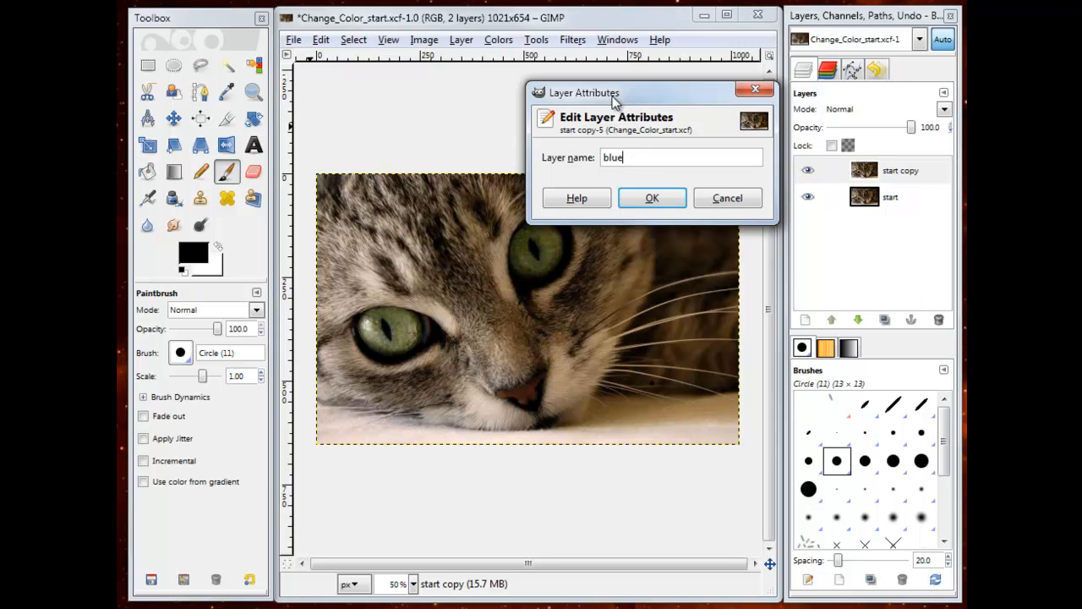
click(652, 203)
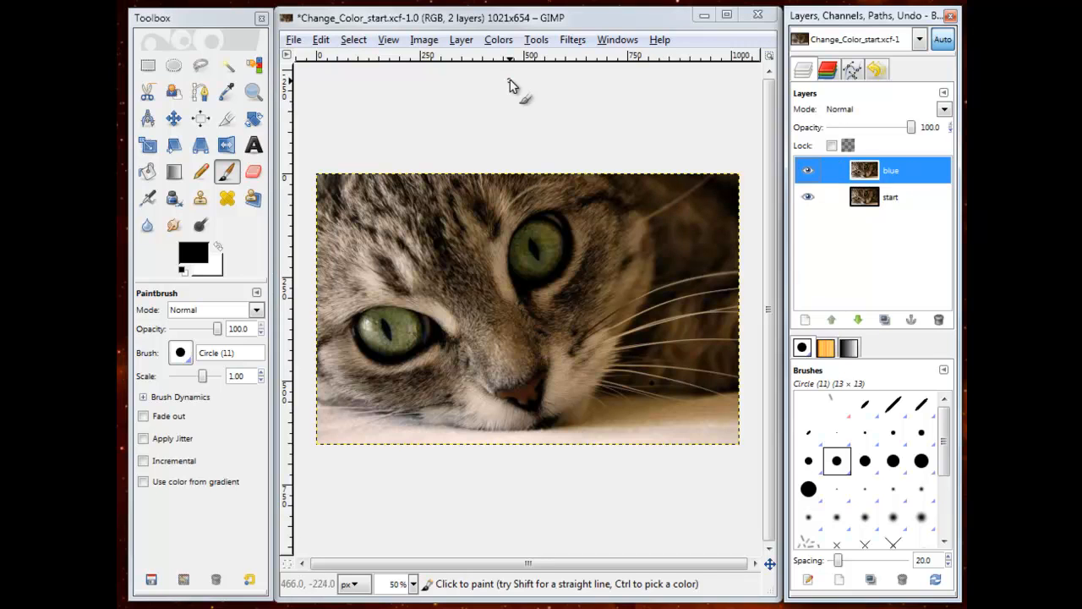
Step: Colorize the blue layer with hue 238, saturation 84 and lightness 1
click(501, 40)
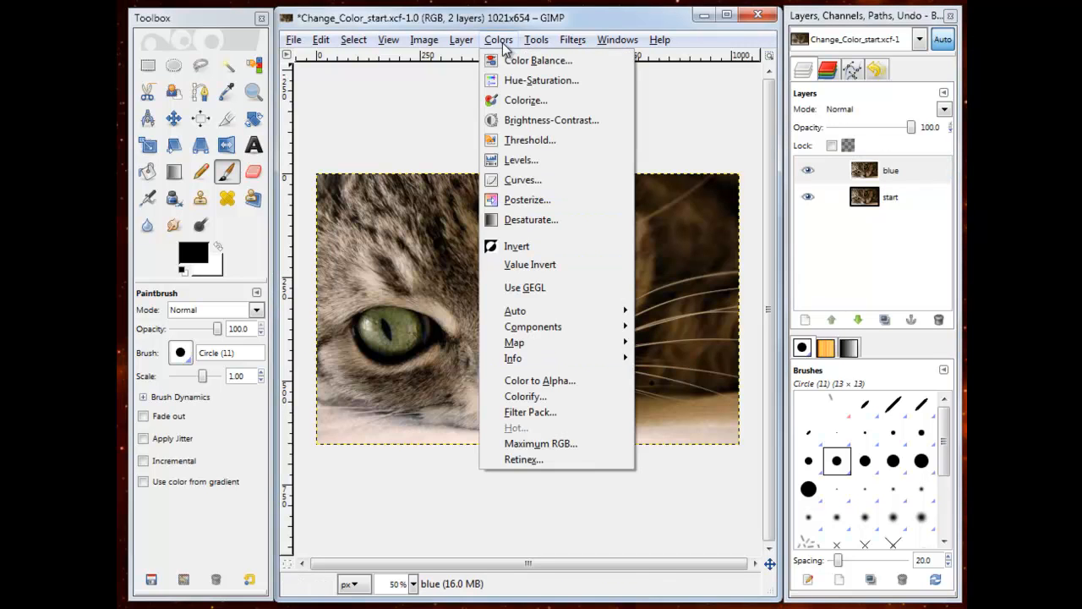
click(525, 100)
drag(197, 456, 634, 157)
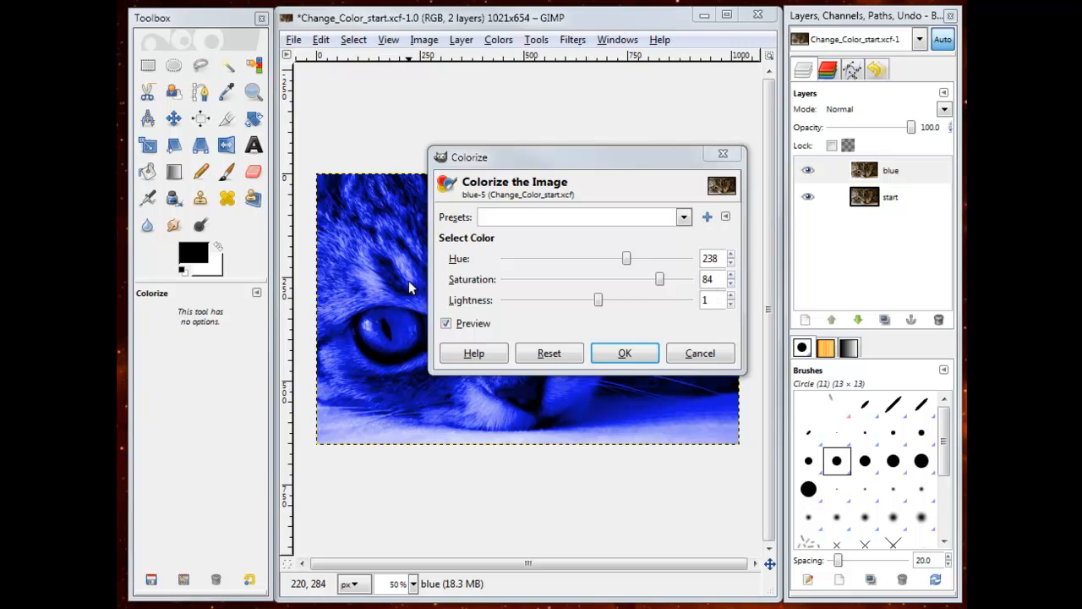
drag(595, 156, 541, 196)
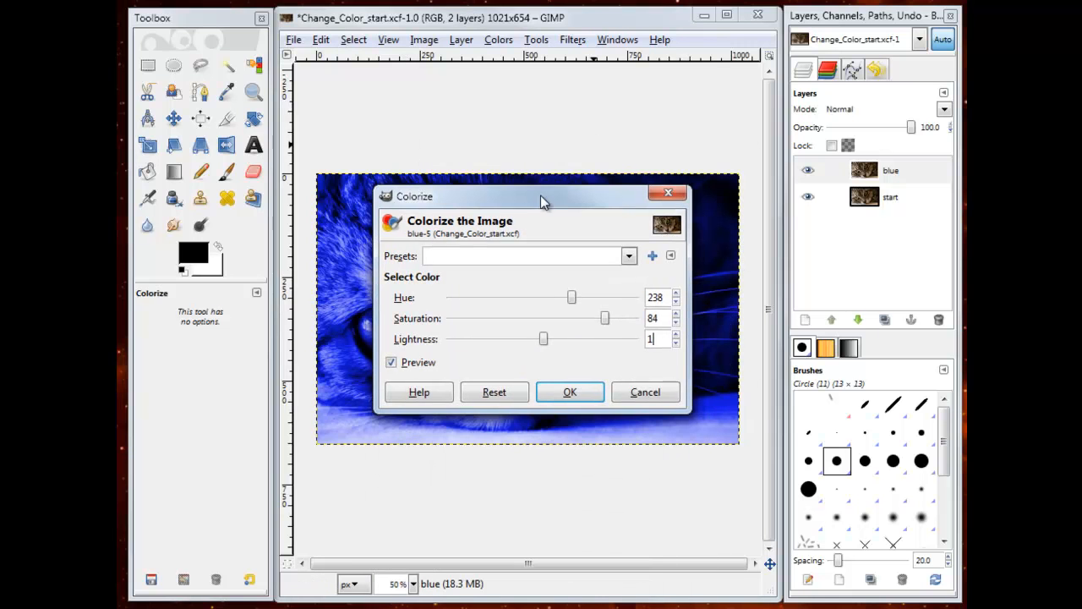
click(564, 394)
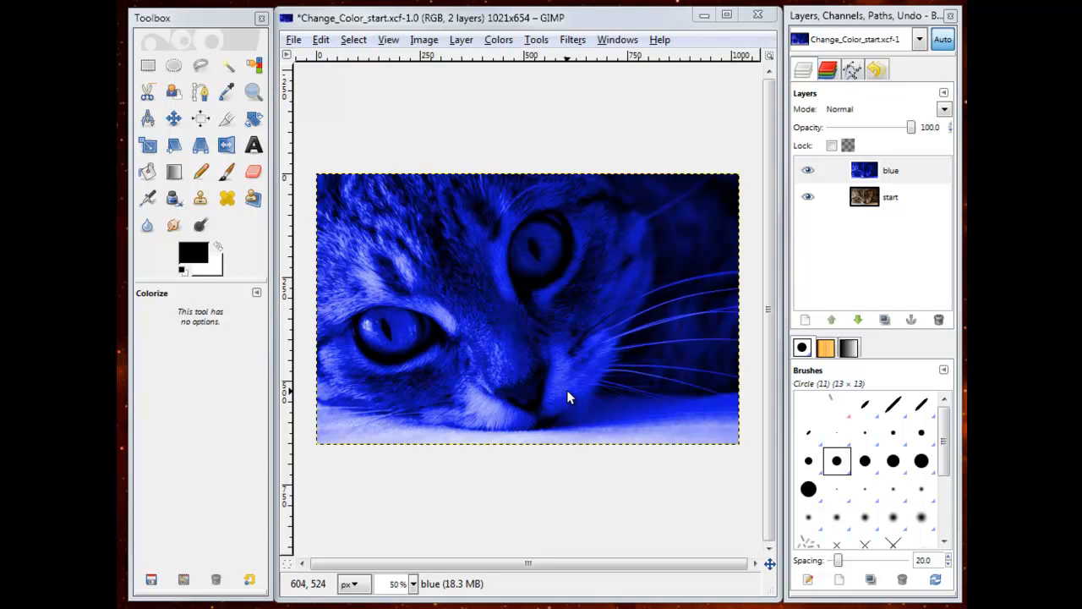
Step: Add a layer mask initialized to Black (full transparency) to the blue layer
right_click(863, 171)
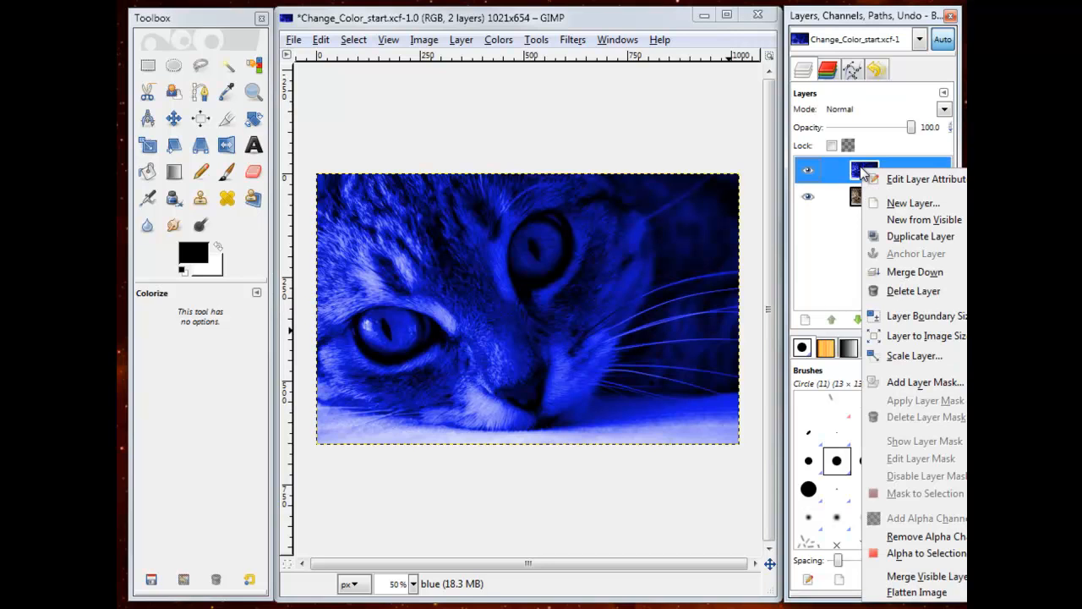
click(898, 387)
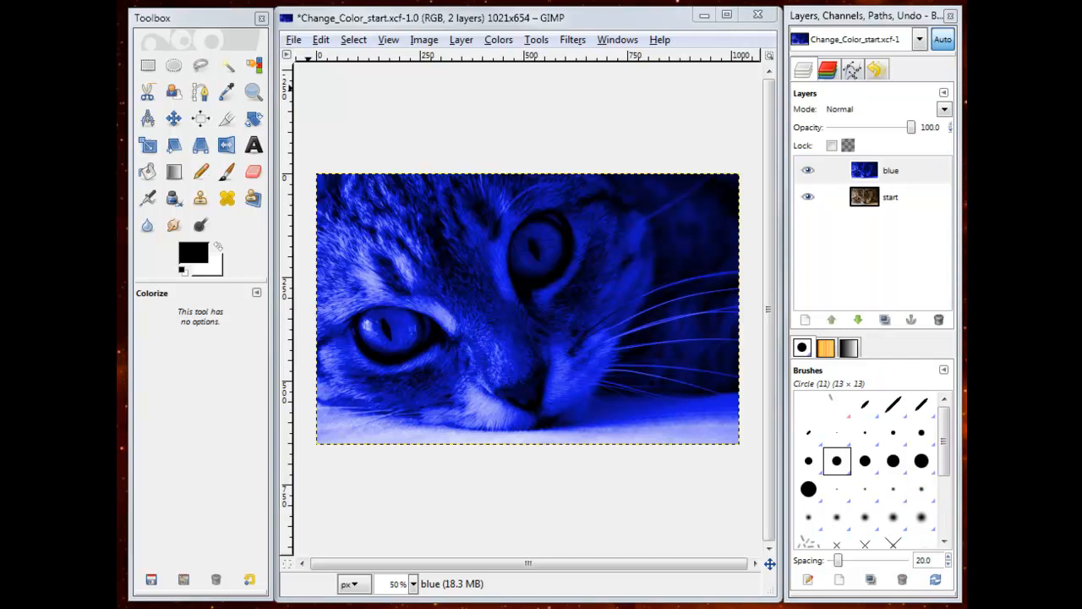
drag(253, 84, 610, 91)
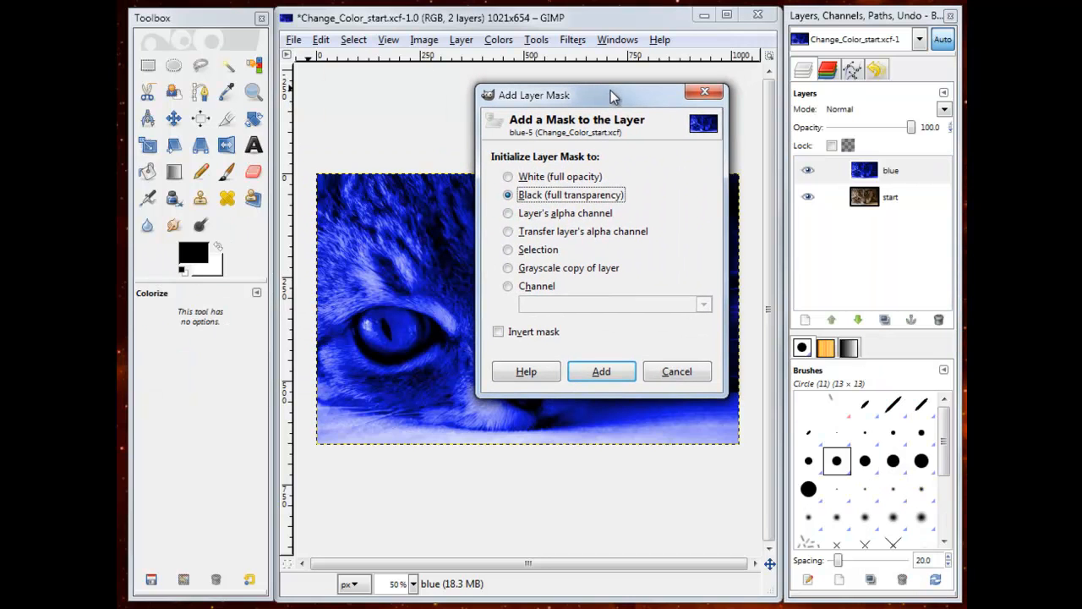
click(613, 370)
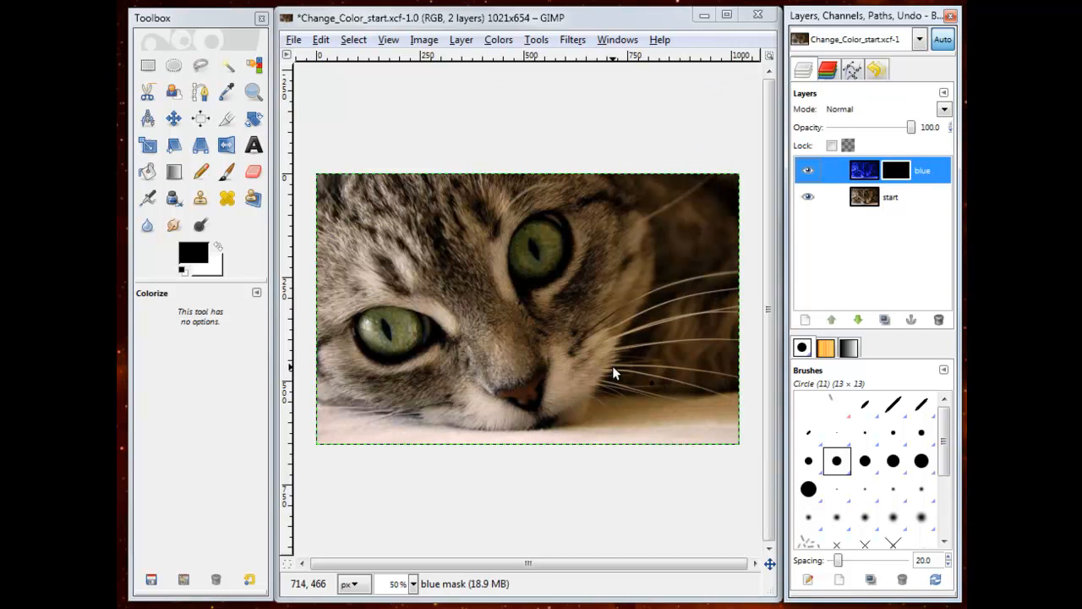
Step: Set up the Eraser with the Circle Fuzzy (17) brush, scale 7.71 and Fade out enabled for the blue layer's mask
click(879, 172)
click(253, 174)
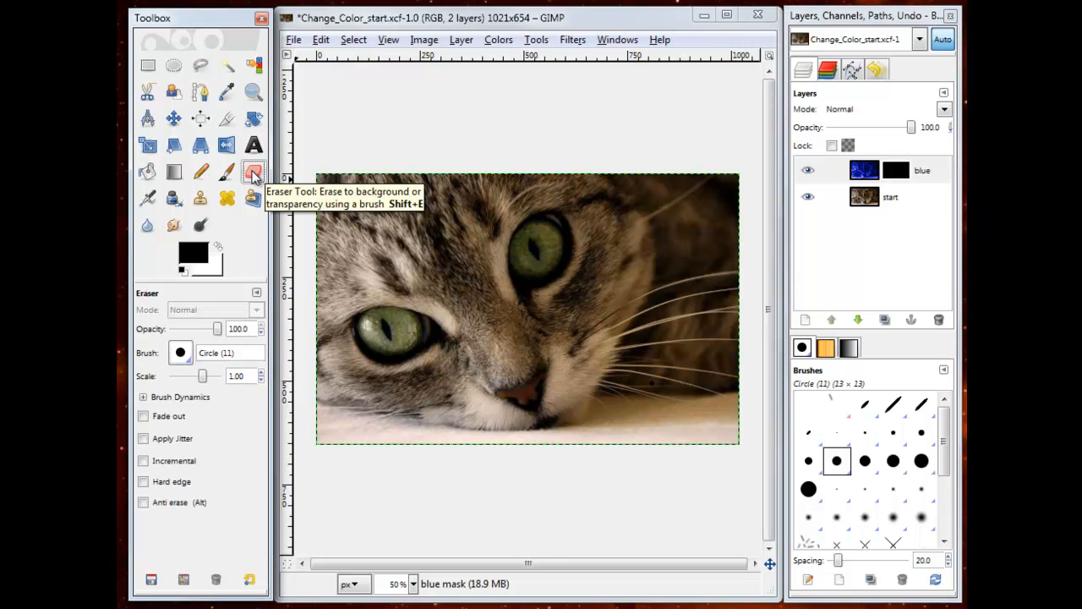
click(182, 354)
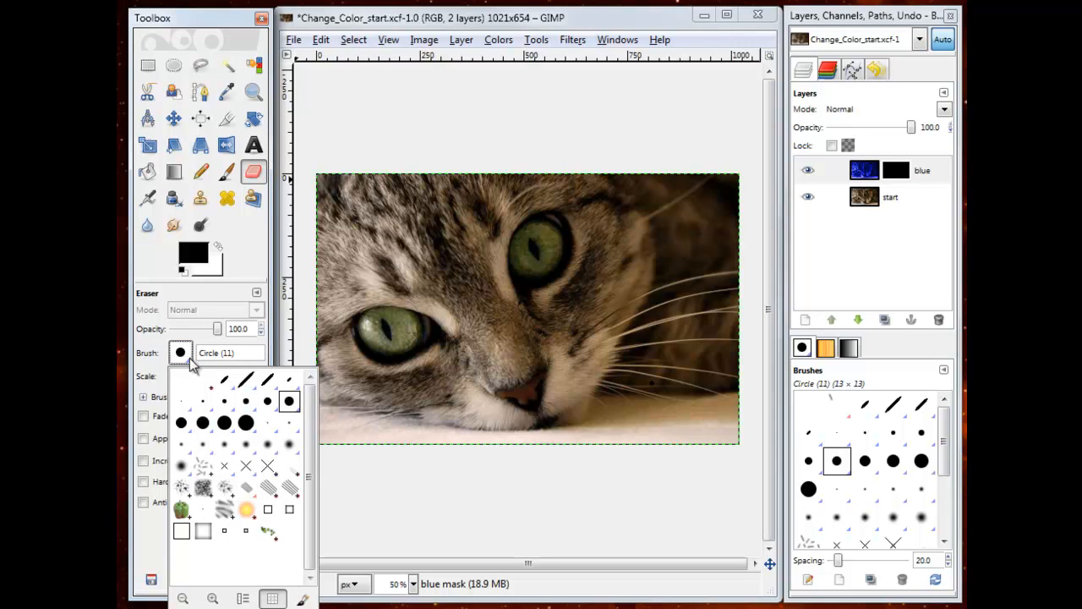
click(288, 446)
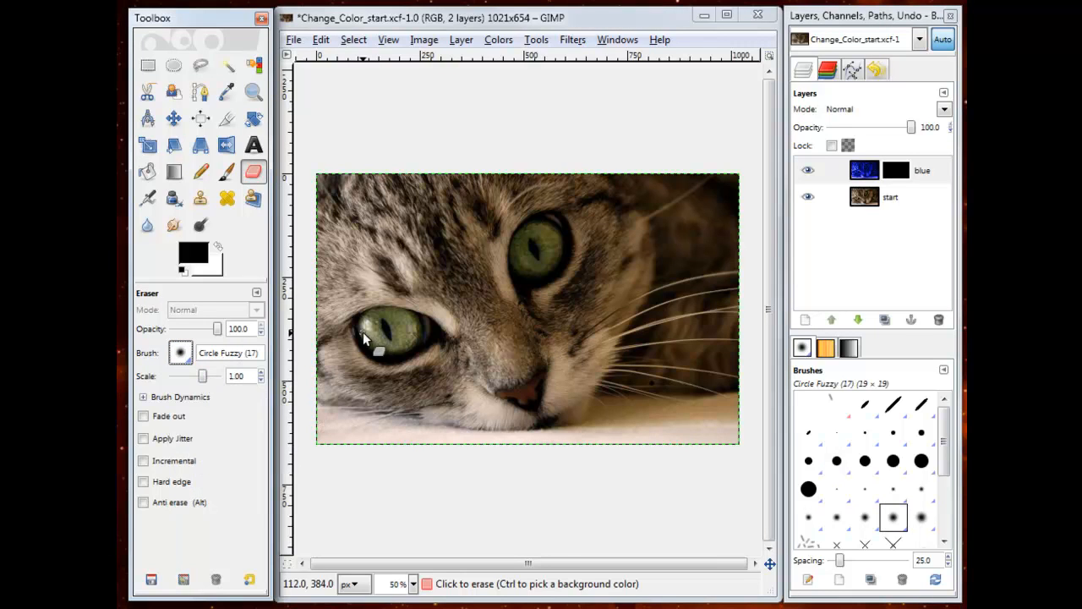
drag(206, 378, 218, 381)
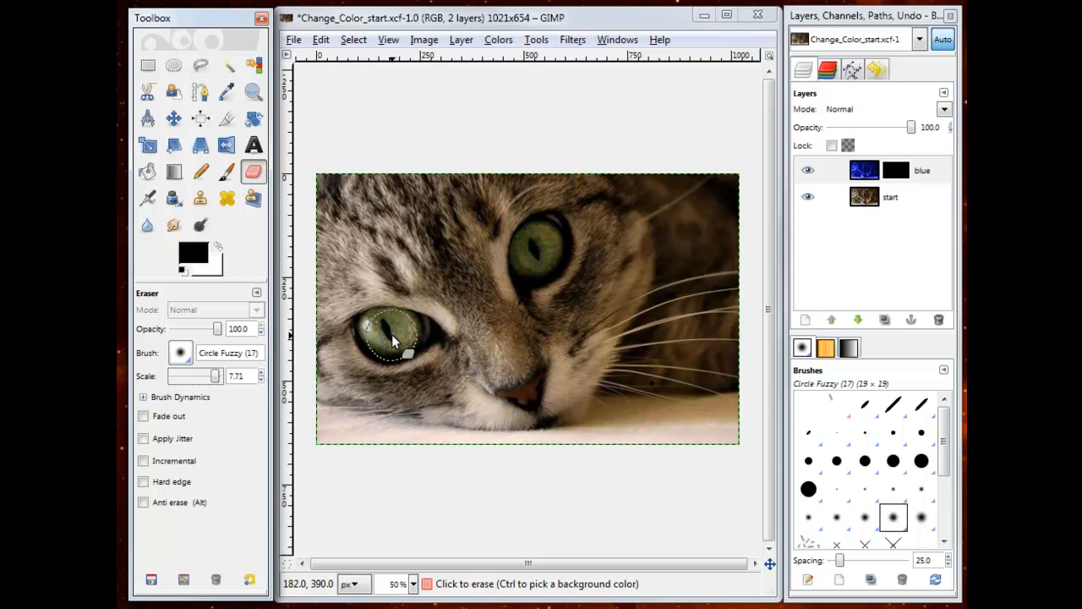
click(144, 417)
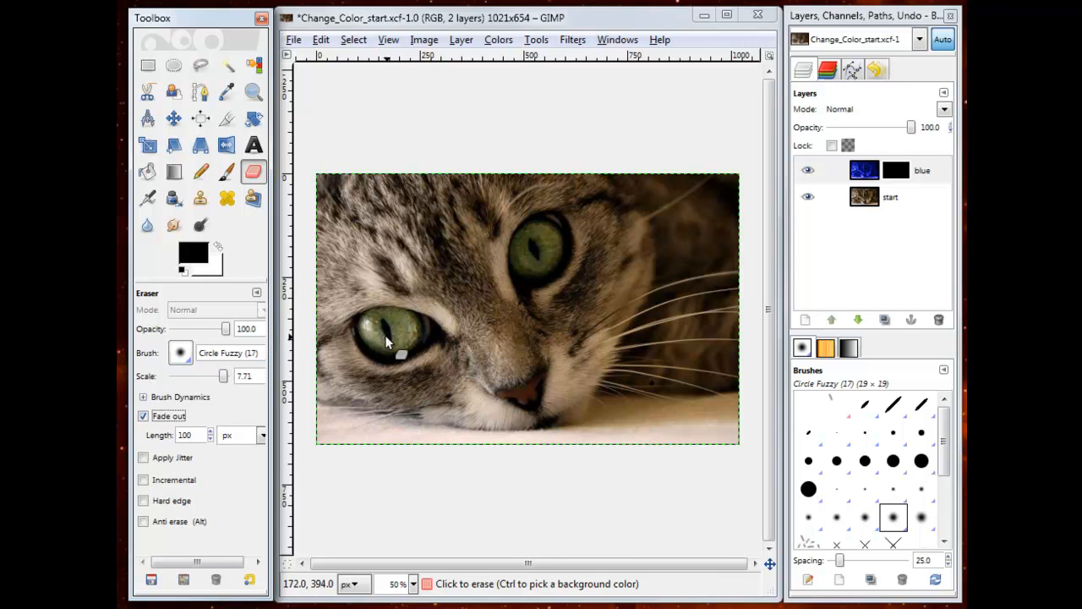
Step: Erase the blue layer's mask over both of the cat's eyes to reveal the blue colour there
mouse_move(375, 338)
mouse_down()
mouse_move(398, 346)
mouse_move(414, 335)
mouse_move(371, 337)
mouse_move(378, 348)
mouse_move(417, 335)
mouse_up()
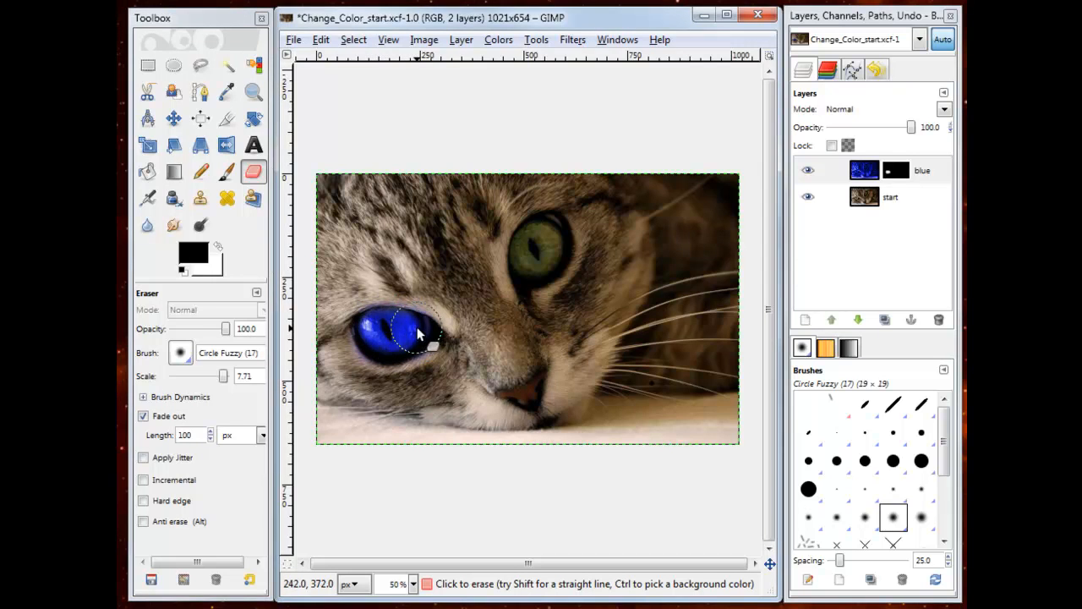
mouse_move(536, 242)
mouse_down()
mouse_move(537, 262)
mouse_move(547, 242)
mouse_move(536, 249)
mouse_up()
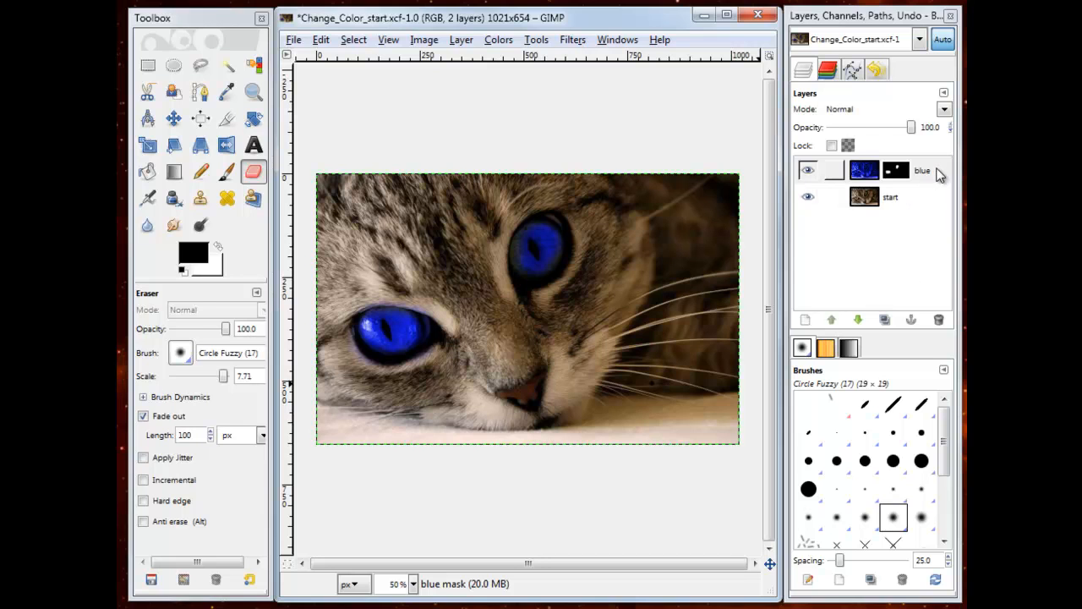
Step: Flatten the image into a single layer
click(846, 171)
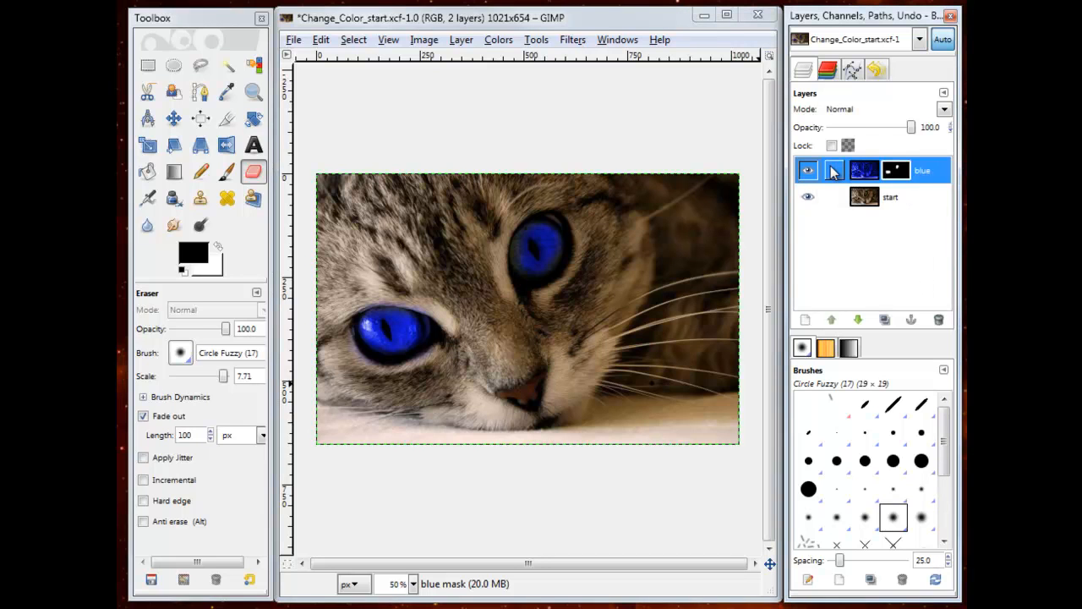
right_click(876, 172)
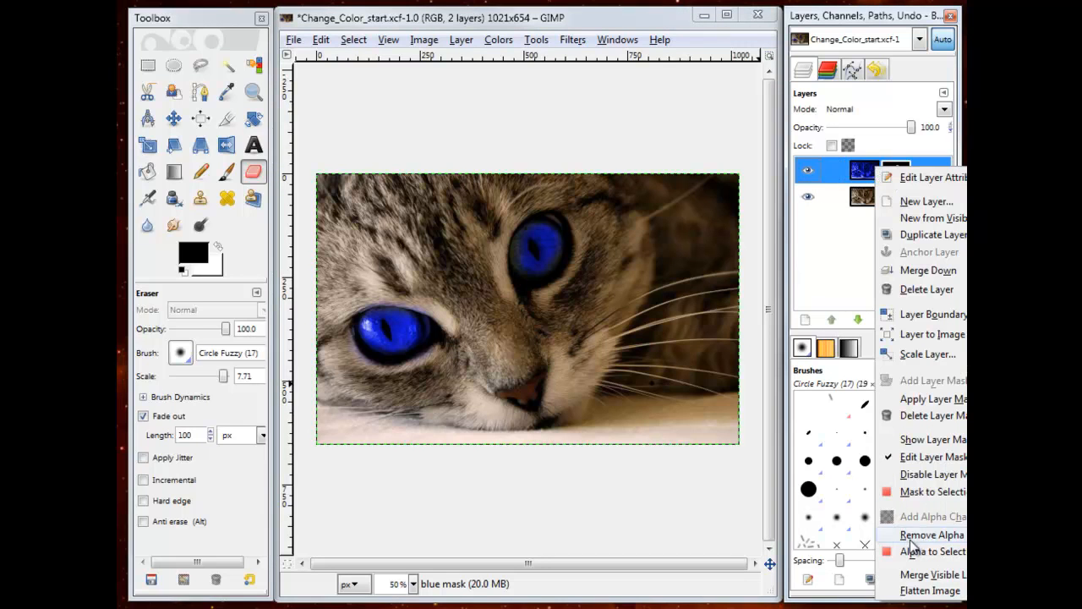
click(930, 592)
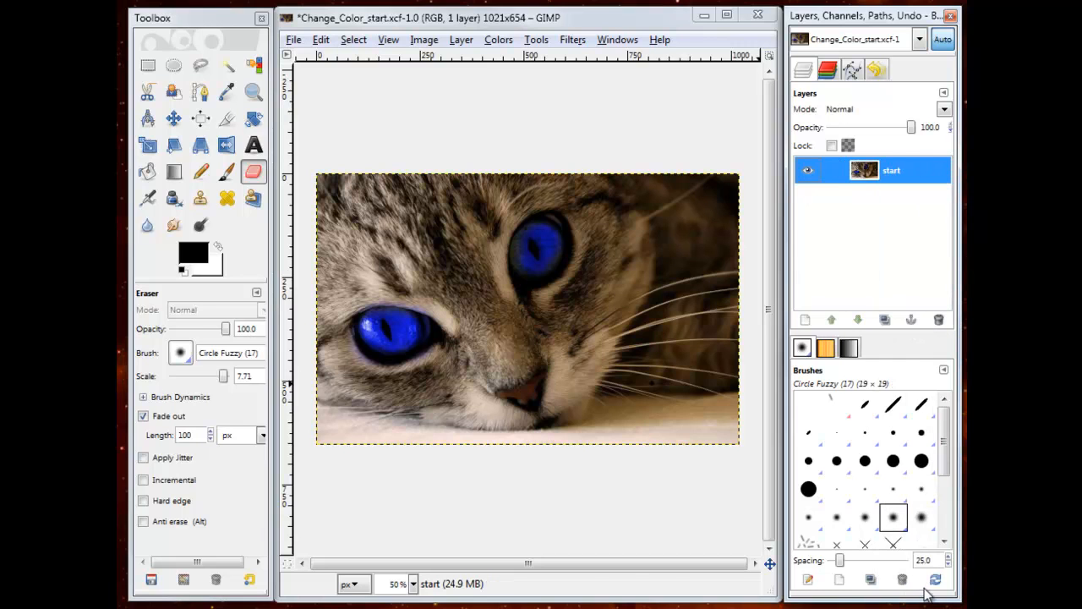
Step: Save the image to the Desktop as the JPEG file Change_Color_start.jpg with quality 100
click(293, 40)
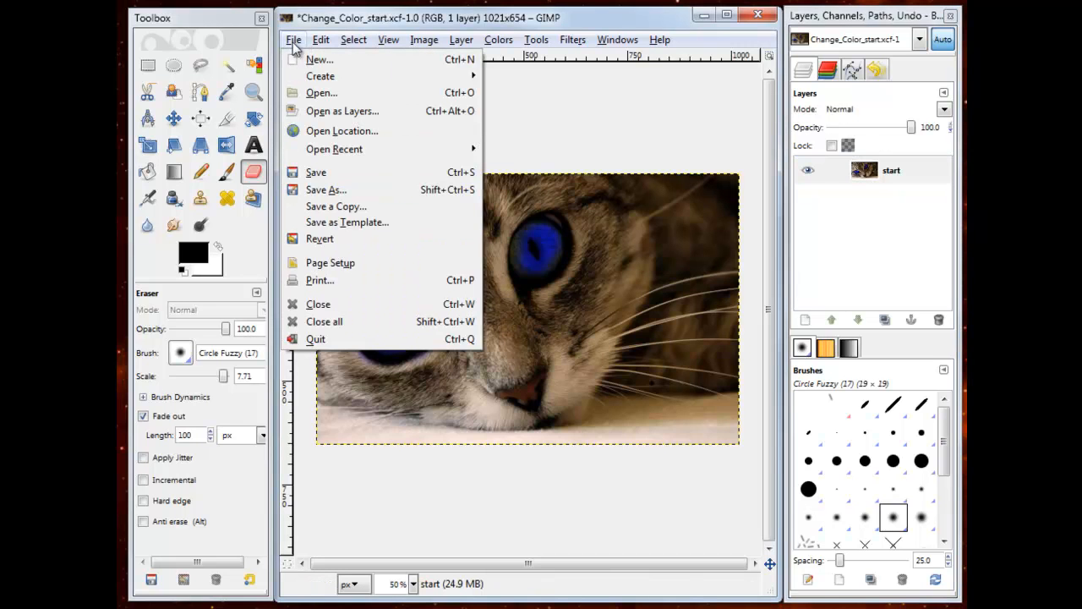
click(347, 191)
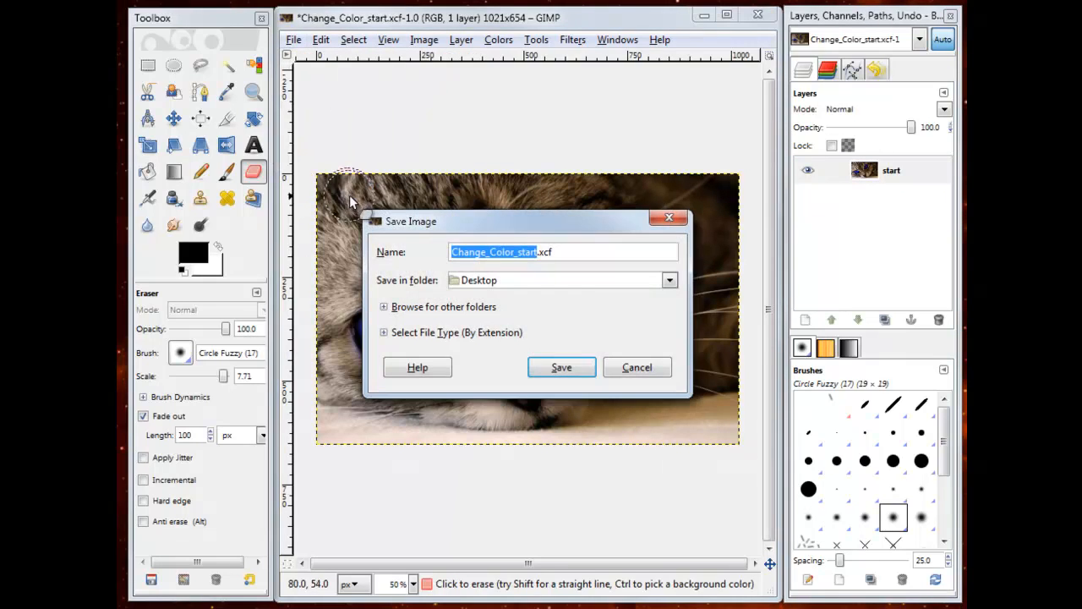
click(384, 333)
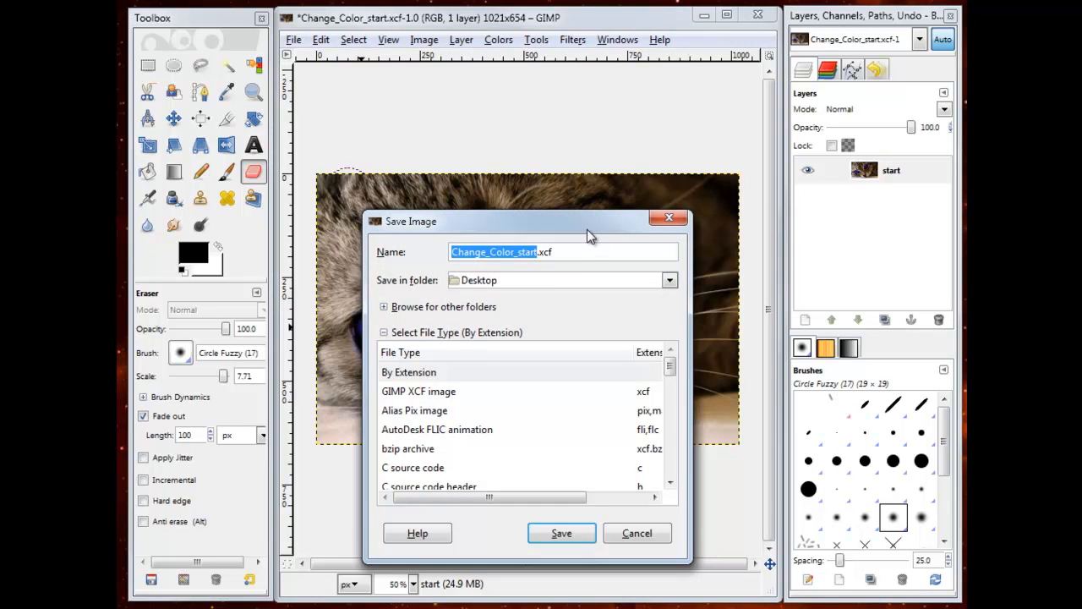
drag(589, 229, 587, 51)
drag(667, 192, 670, 233)
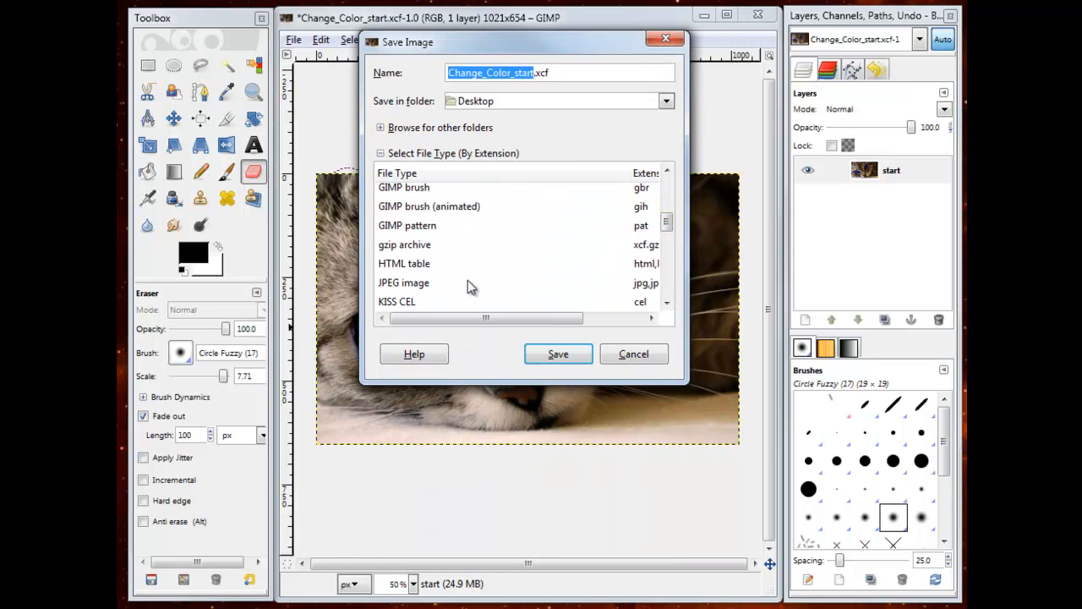
click(437, 286)
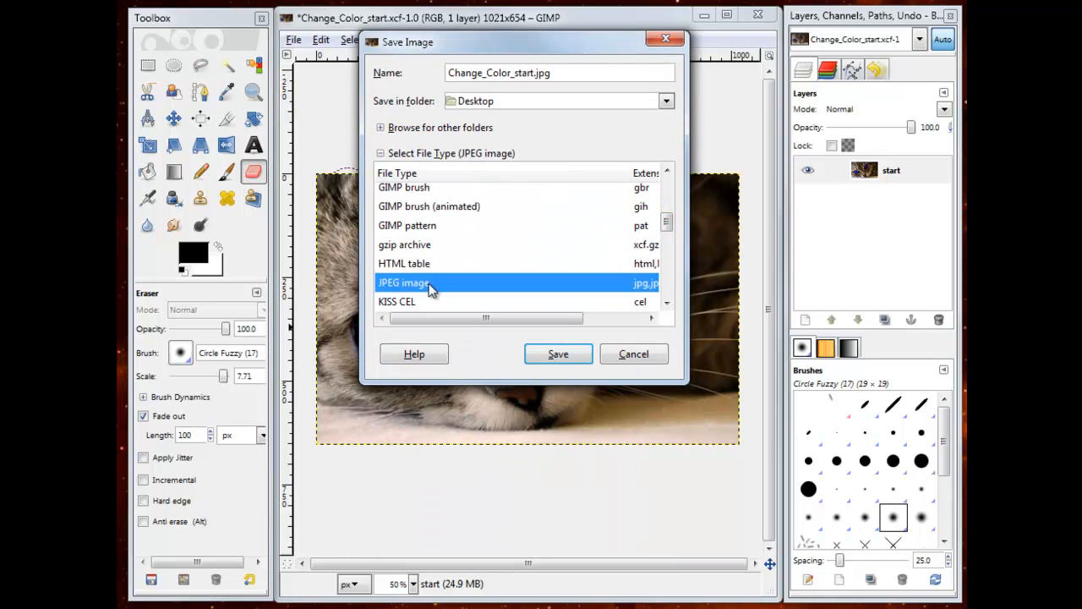
click(560, 355)
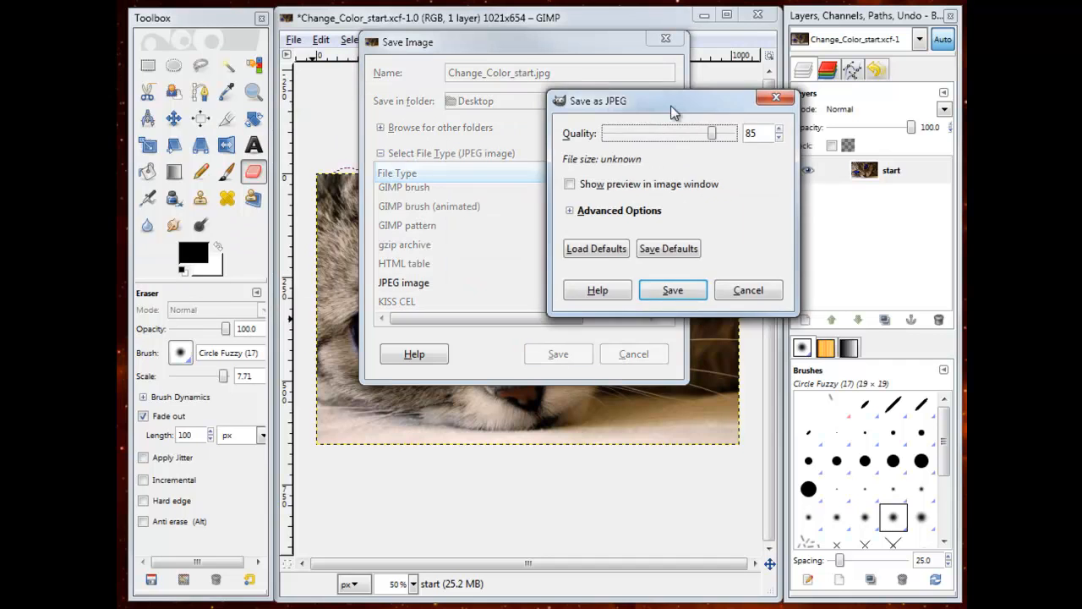
drag(667, 150, 689, 149)
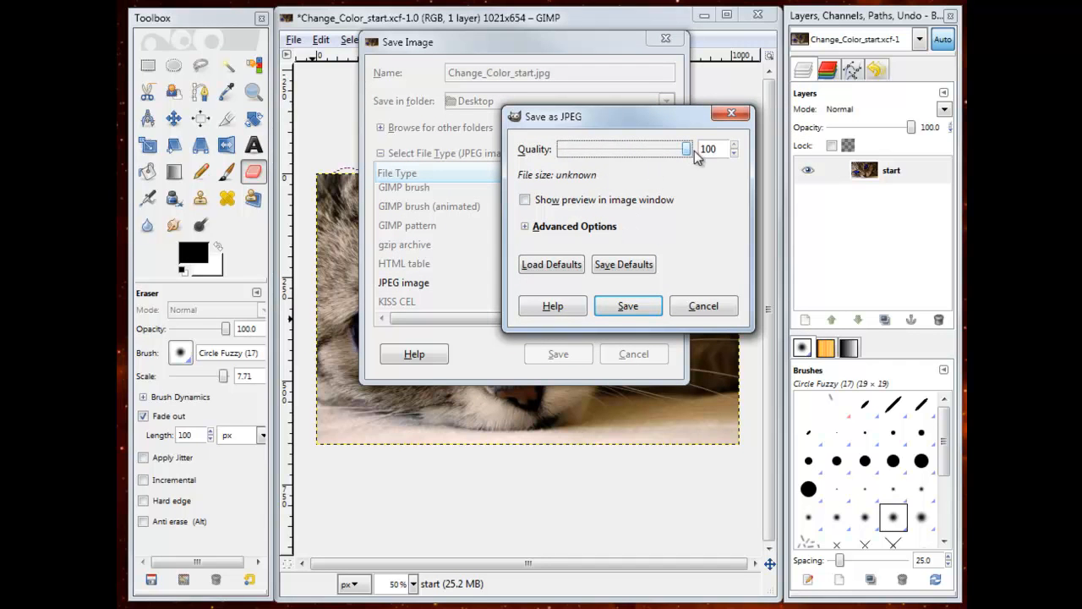
click(645, 310)
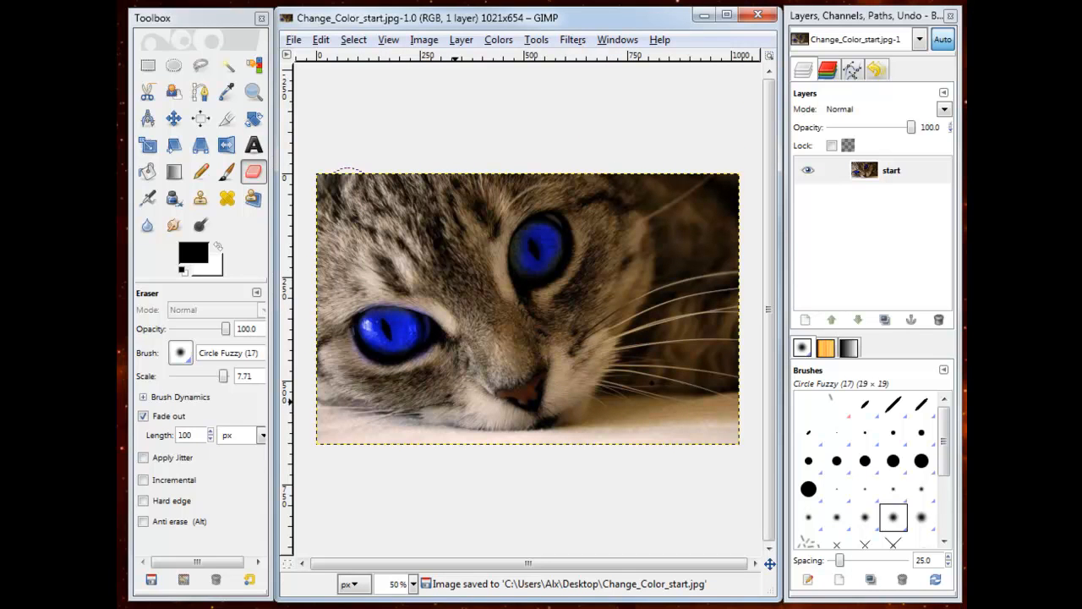
Step: Check the saved Change_Color_start.jpg in the Firefox window and dismiss that window
drag(670, 0, 712, 460)
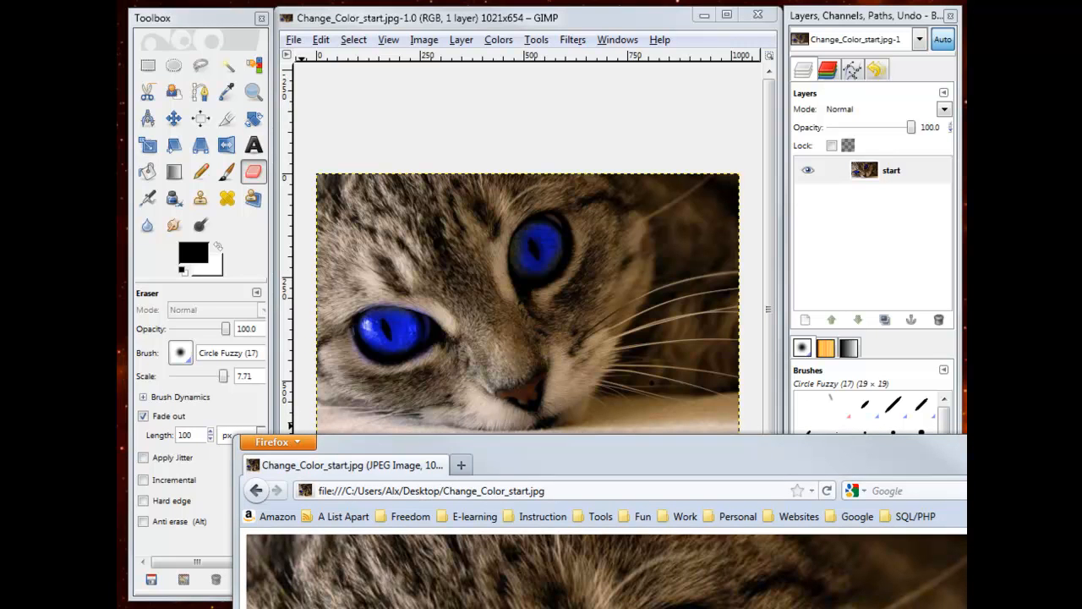
click(1007, 440)
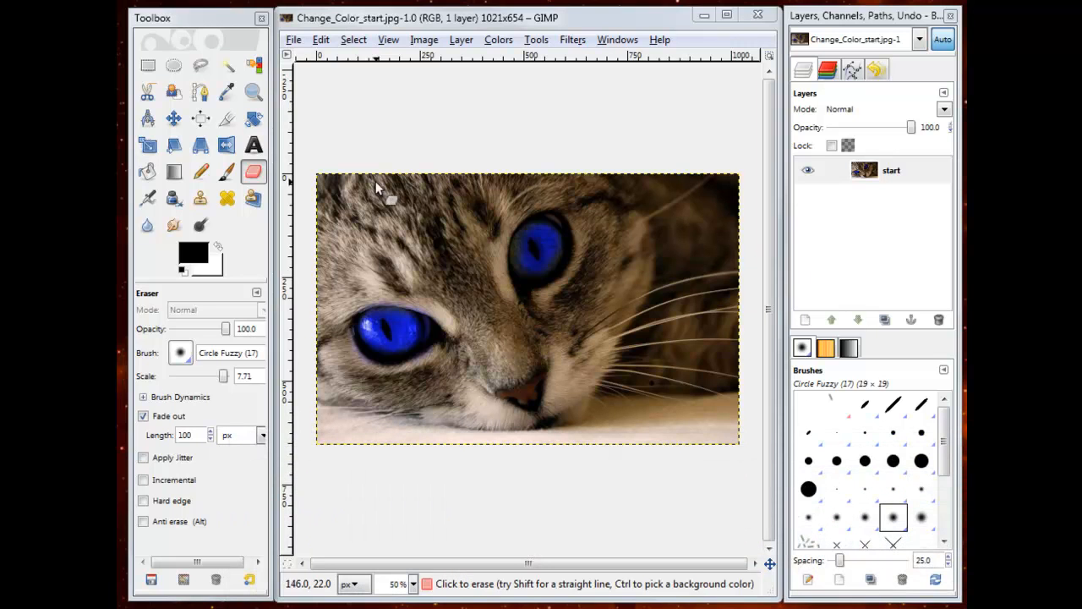
Step: Close the finished cat image and display the whole reflection_start.xcf canvas at 50 % zoom
click(763, 16)
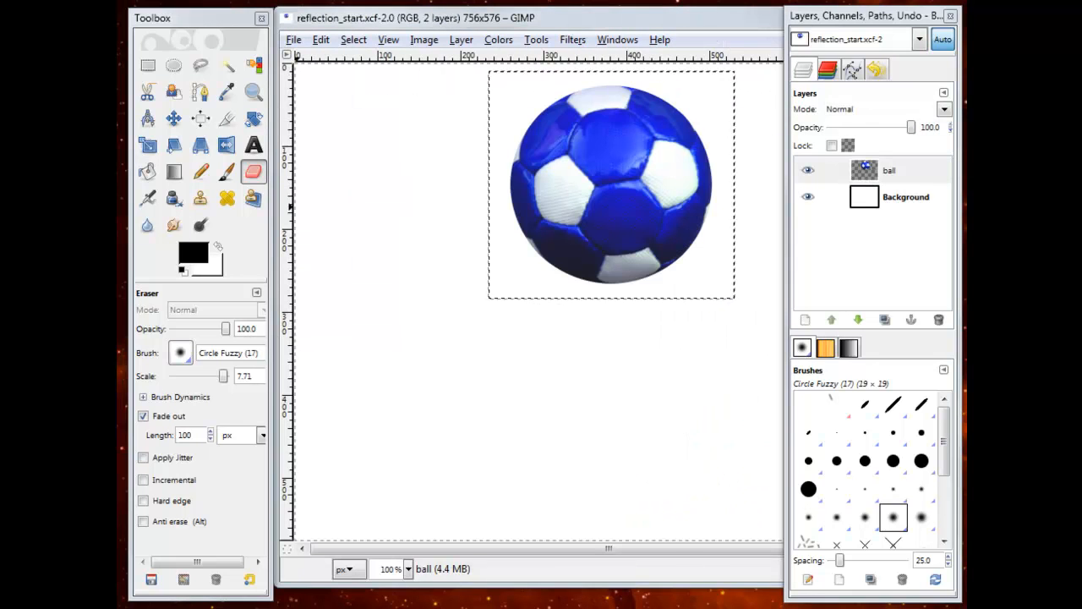
click(408, 569)
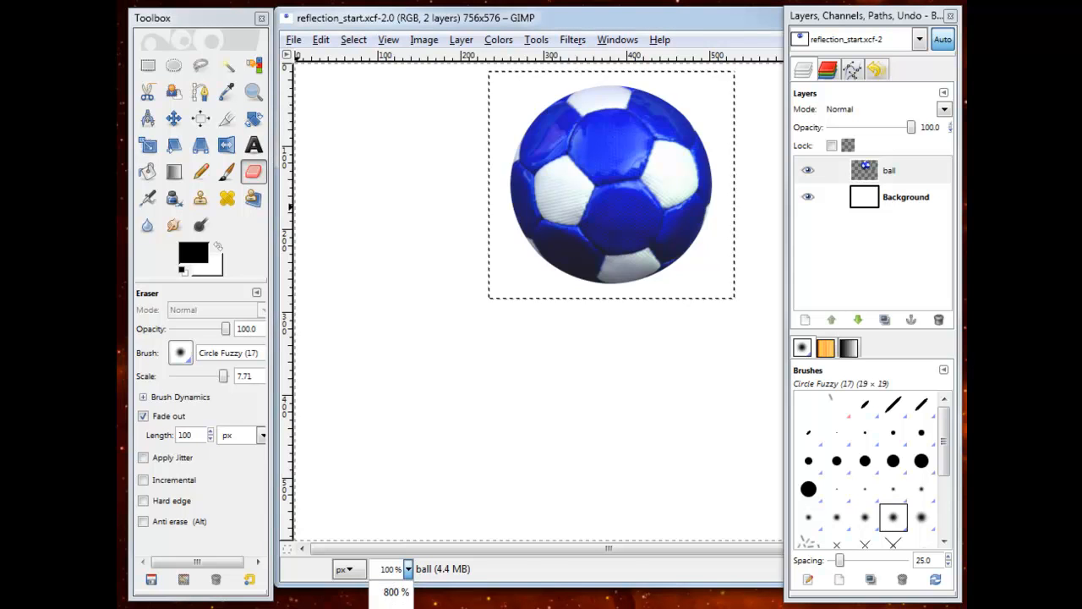
click(394, 608)
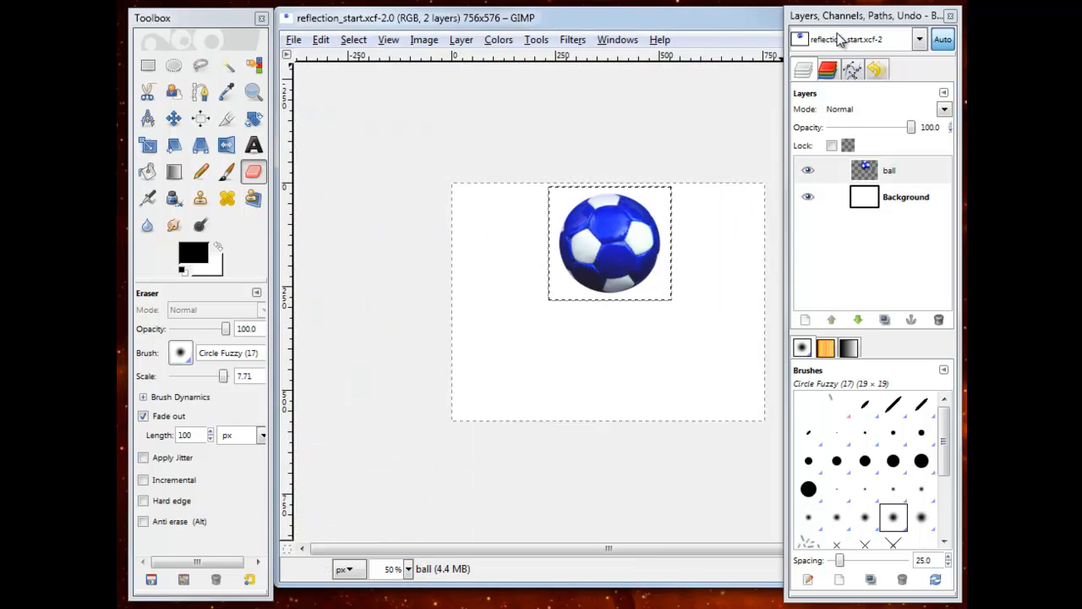
Step: Duplicate the ball layer of reflection_start.xcf
key(m)
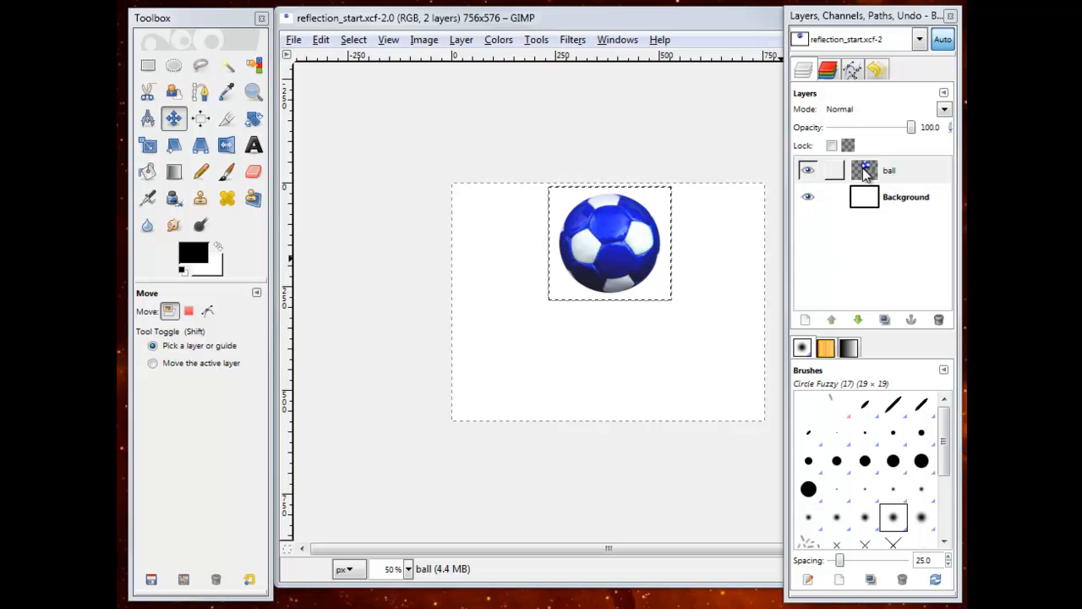
right_click(861, 167)
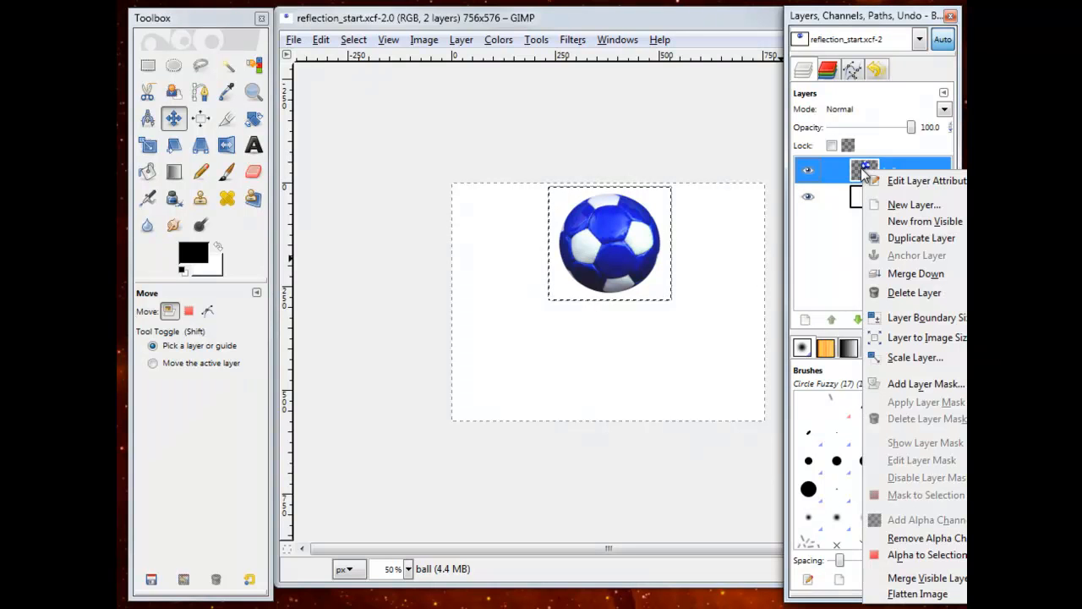
click(884, 243)
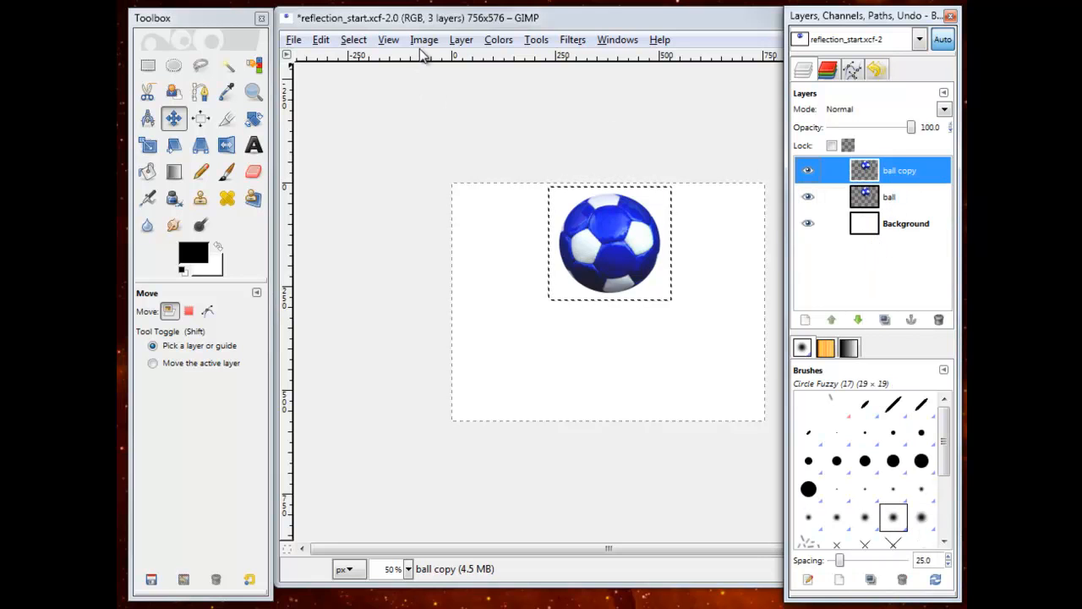
Step: Flip the ball copy layer vertically and move it straight down until it touches the underside of the original ball
click(461, 40)
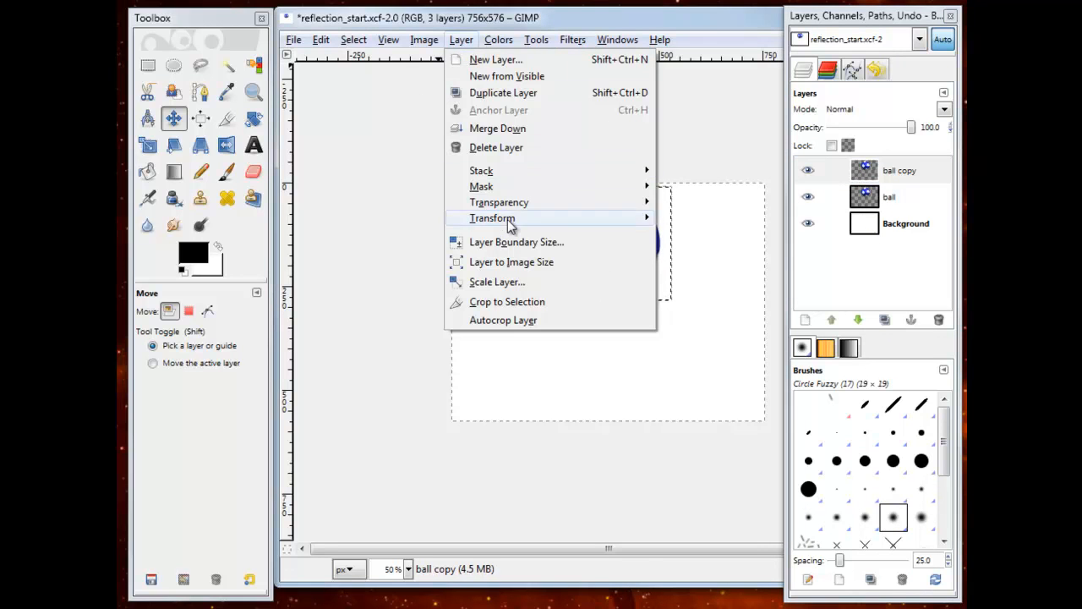
mouse_move(507, 221)
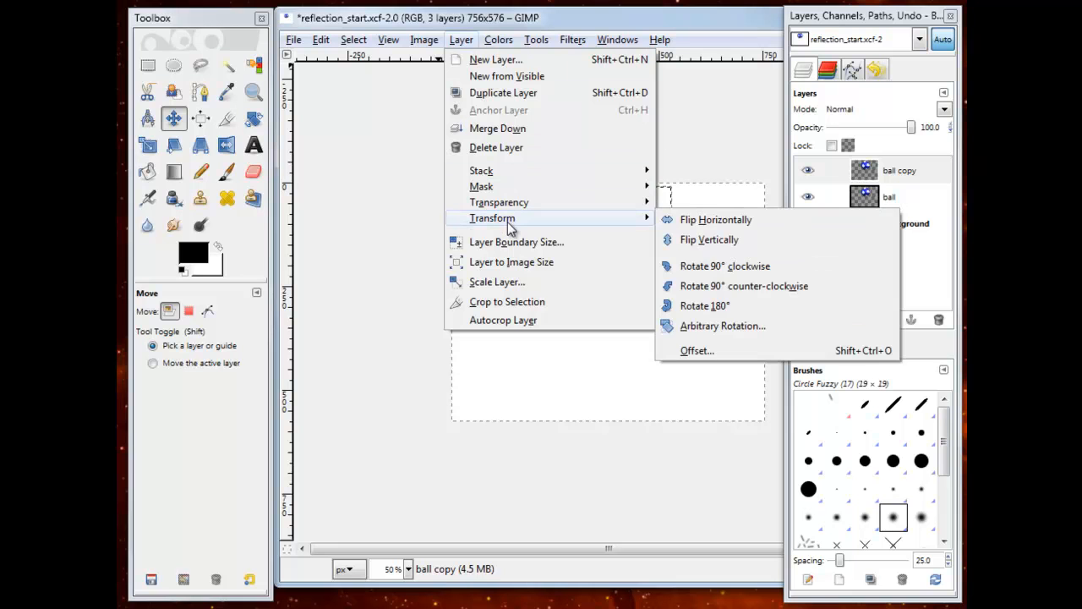
click(737, 239)
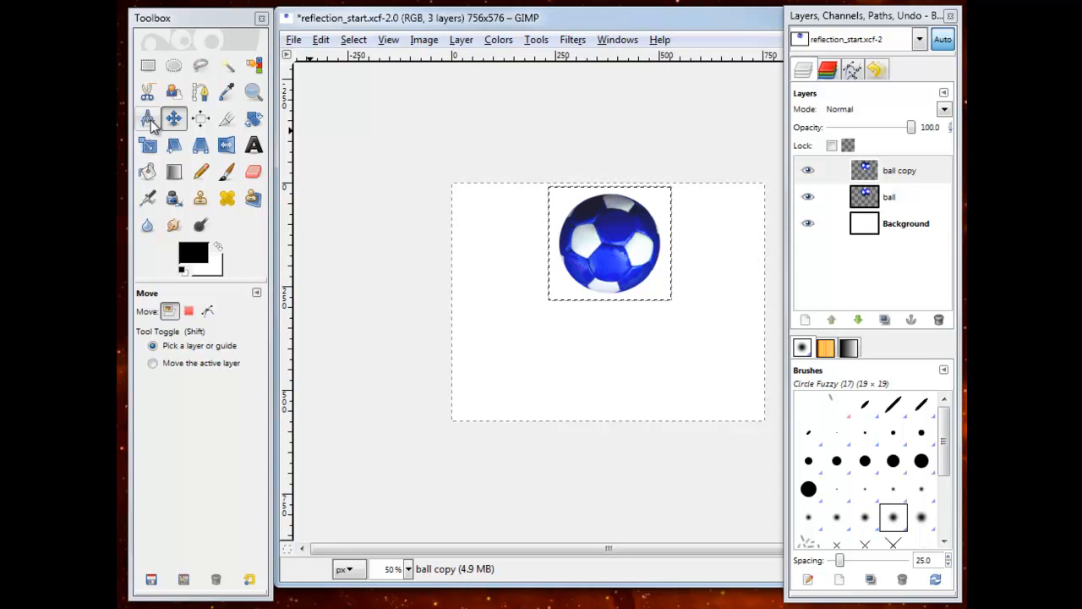
drag(593, 238, 593, 334)
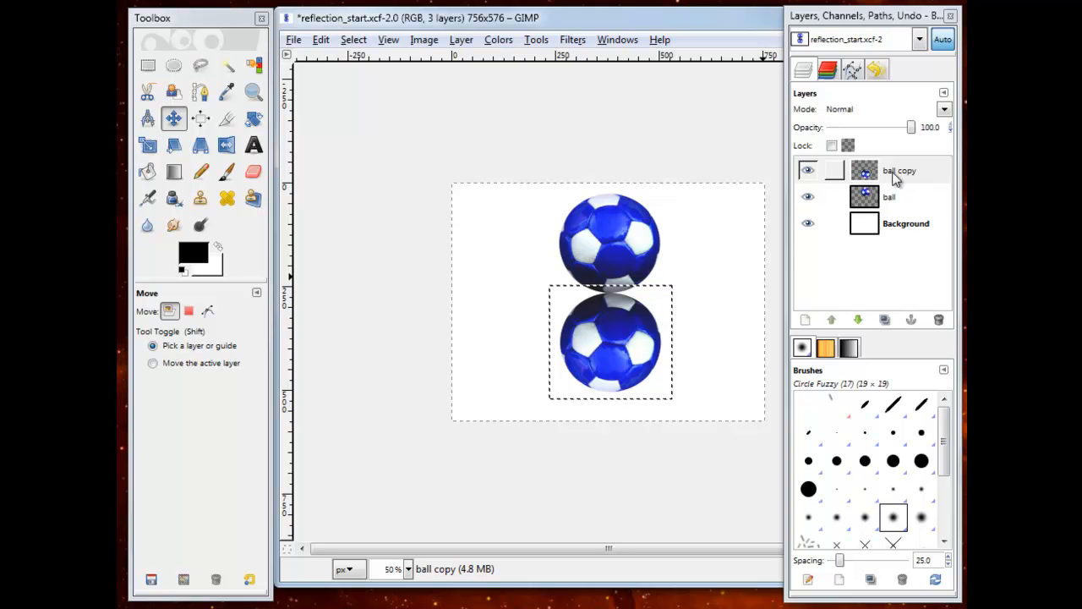
Step: Add a layer mask initialized to White (full opacity) to the ball copy layer
right_click(865, 173)
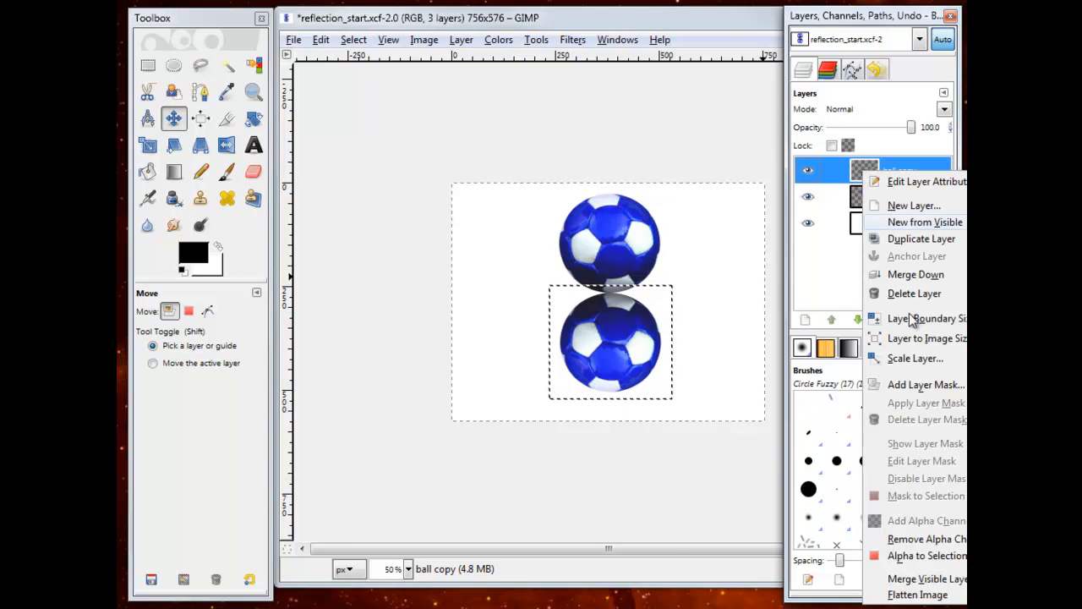
click(914, 389)
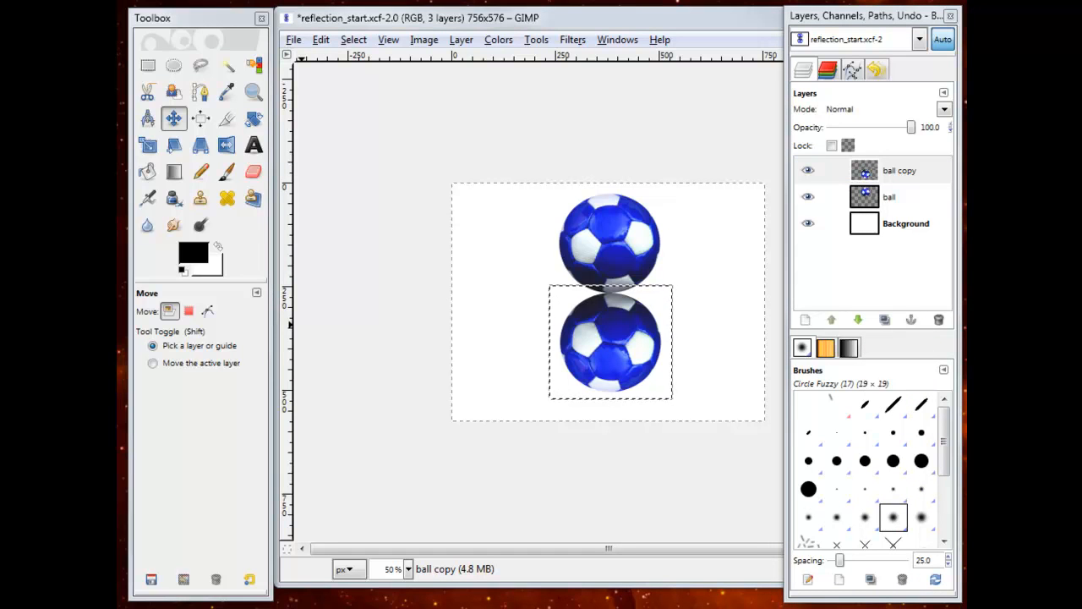
drag(271, 124, 524, 139)
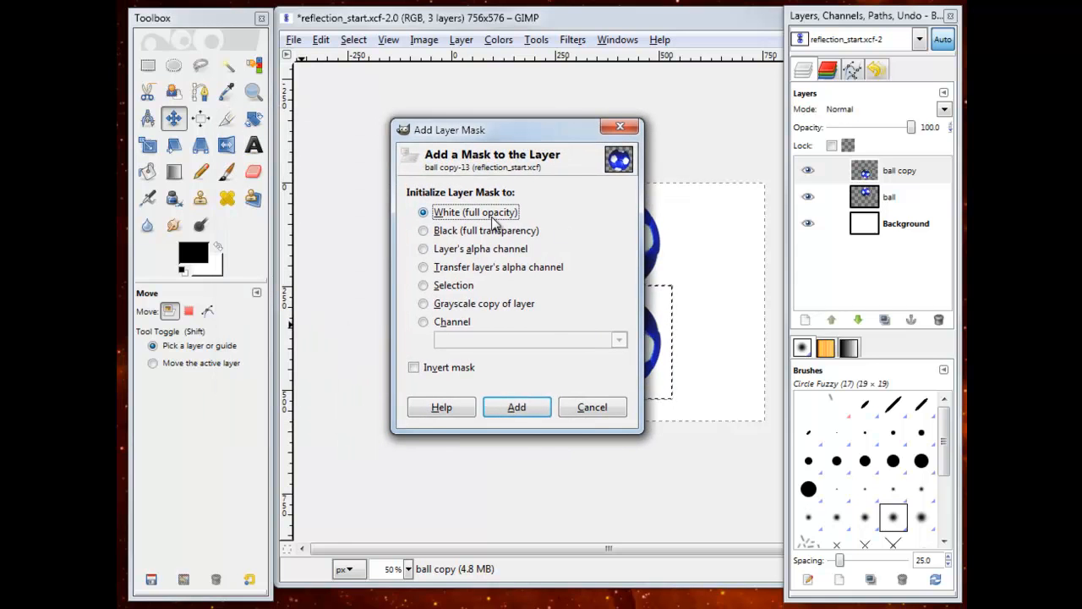
click(528, 414)
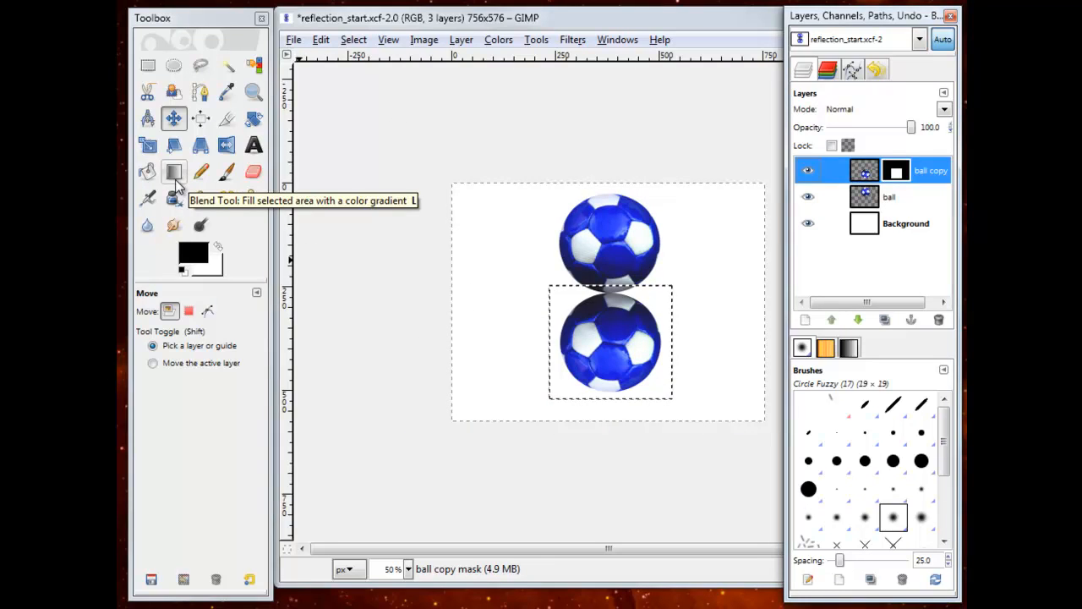
Step: Blend a reversed linear black-and-white gradient down the ball copy's mask so the reflection fades out around the flipped ball's middle
click(175, 173)
click(244, 355)
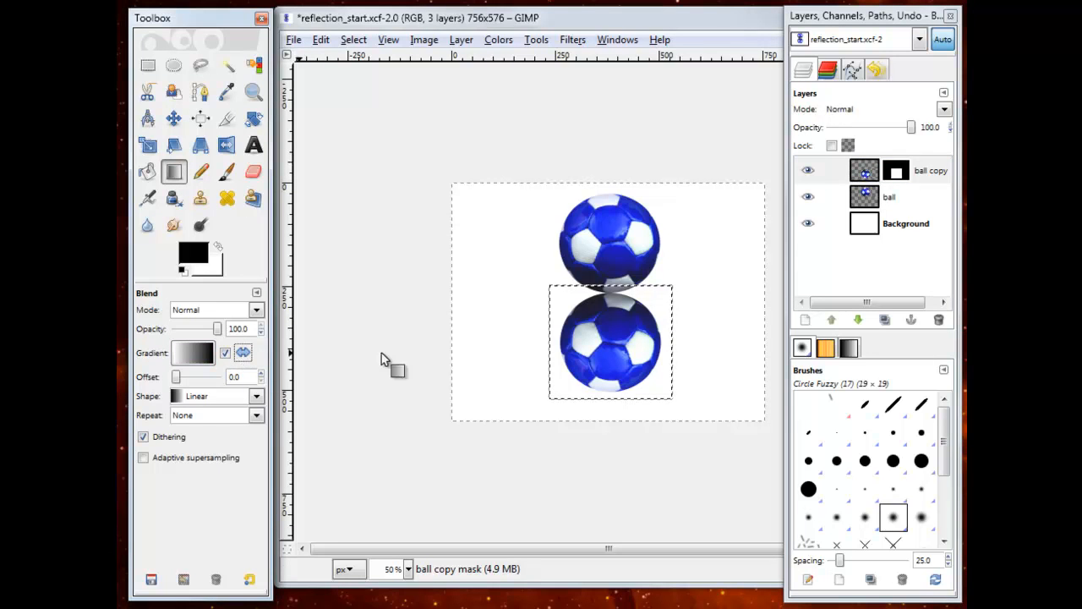
mouse_move(609, 380)
mouse_down()
mouse_move(607, 302)
mouse_move(609, 392)
mouse_up()
drag(612, 302, 612, 352)
drag(609, 298, 614, 342)
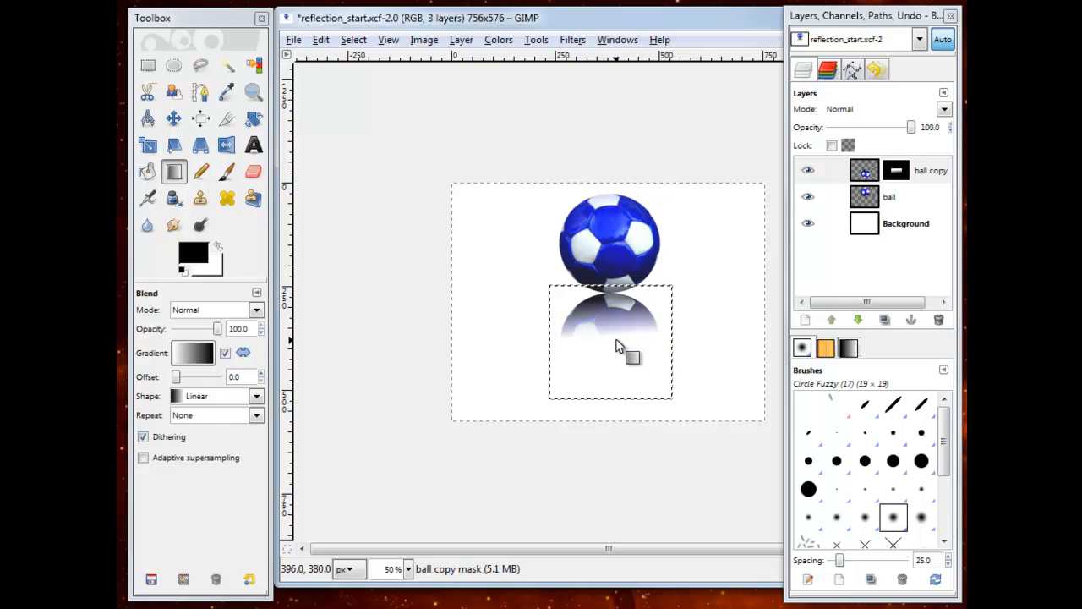
drag(602, 302, 608, 354)
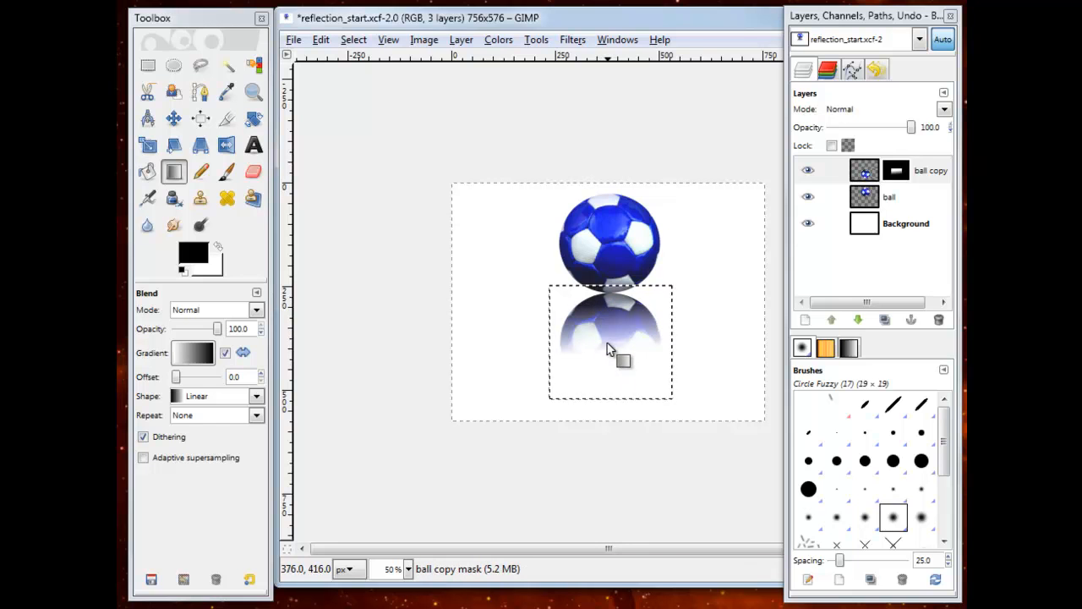
drag(609, 312, 608, 356)
drag(613, 313, 612, 333)
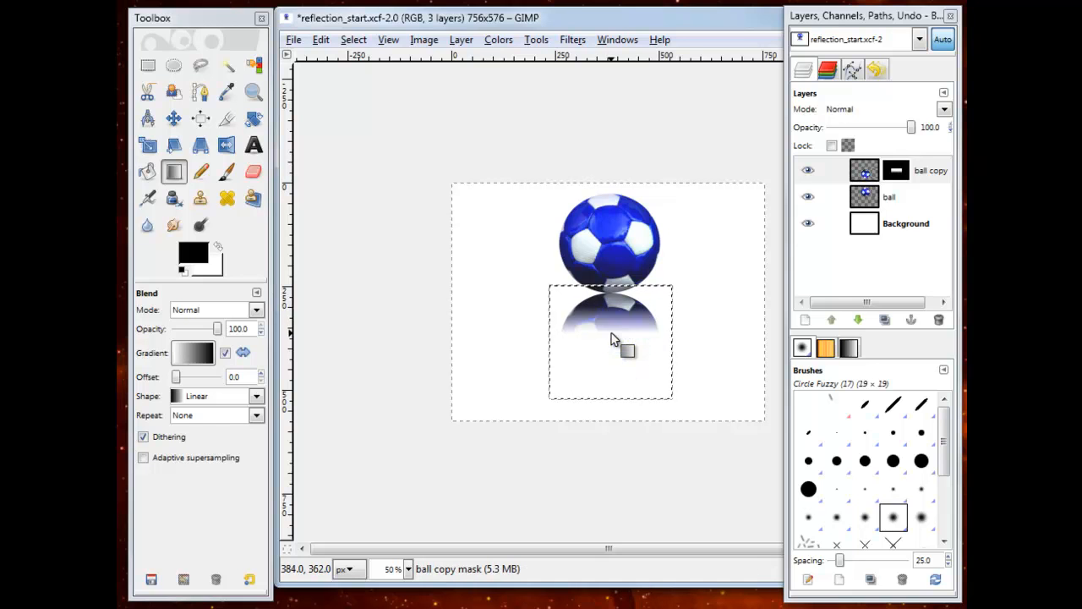
Step: Fill the Background layer with the black foreground color
click(904, 228)
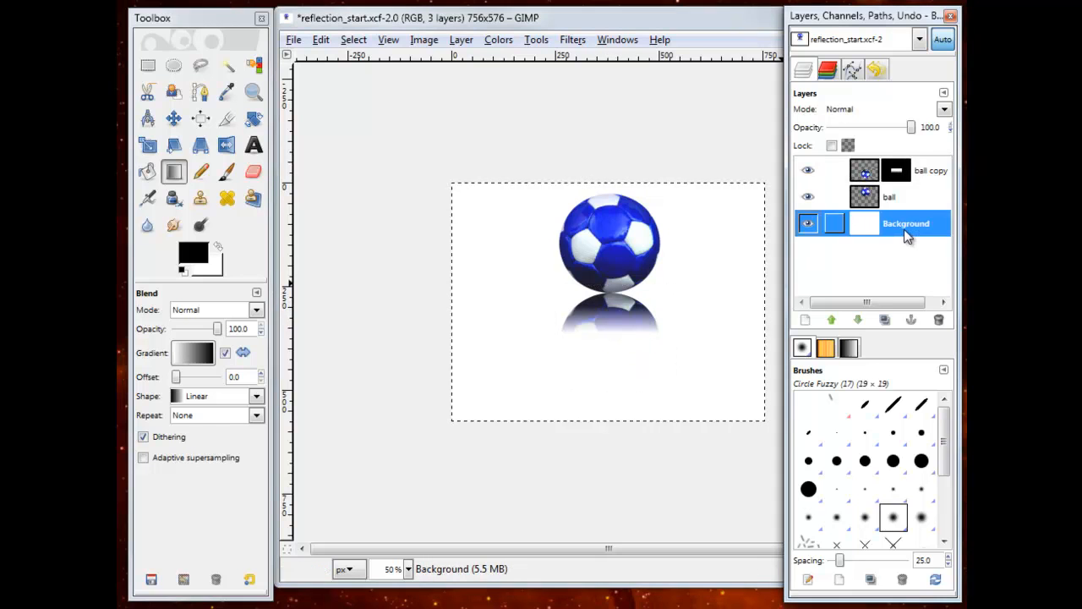
click(321, 40)
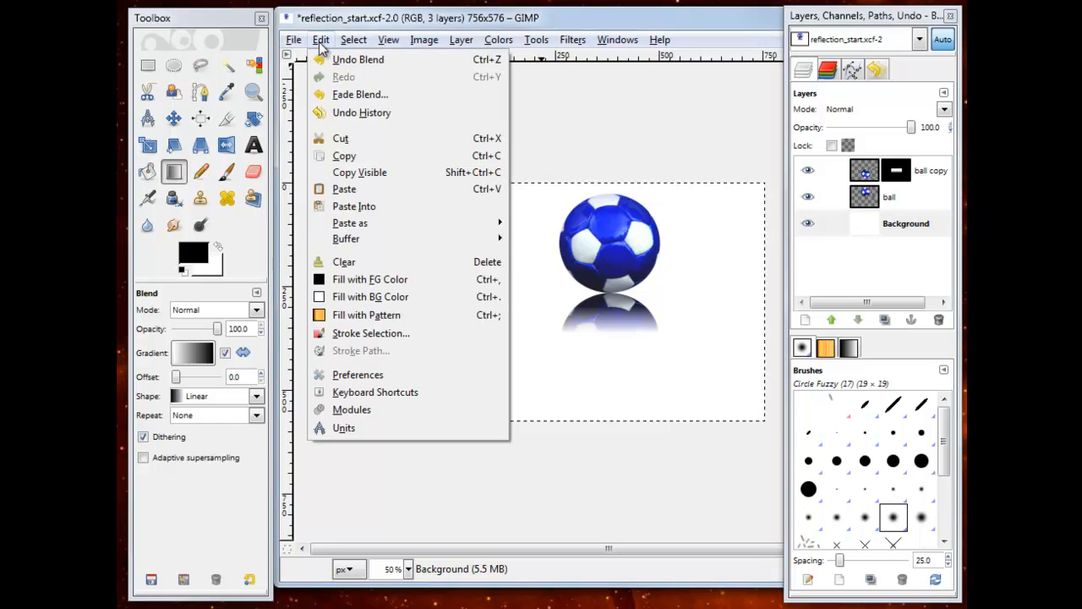
click(380, 279)
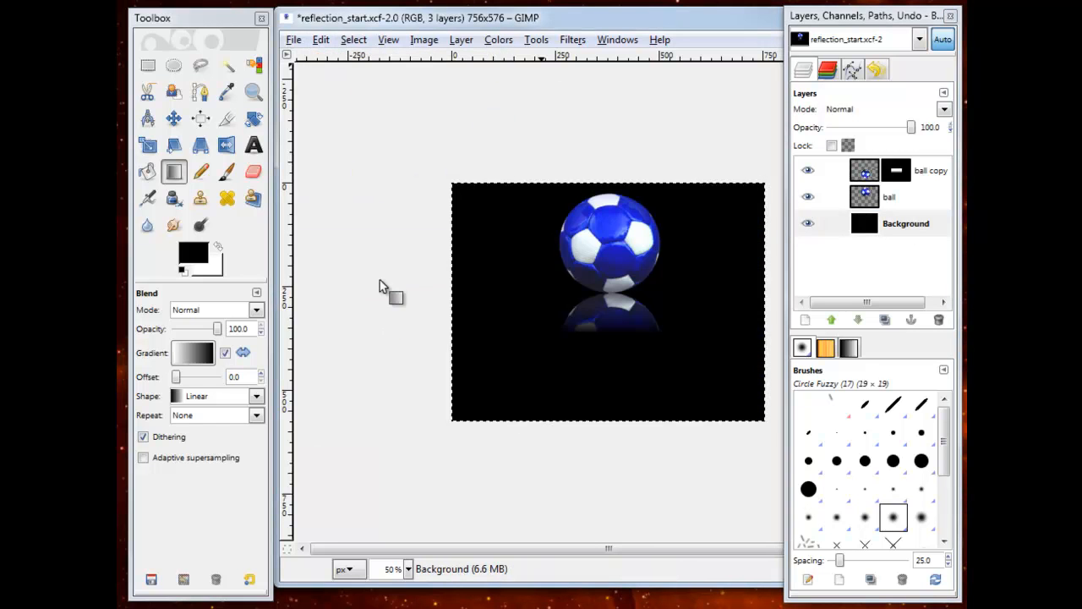
Step: Try to move the ball copy reflection on its own with the Move tool
click(937, 201)
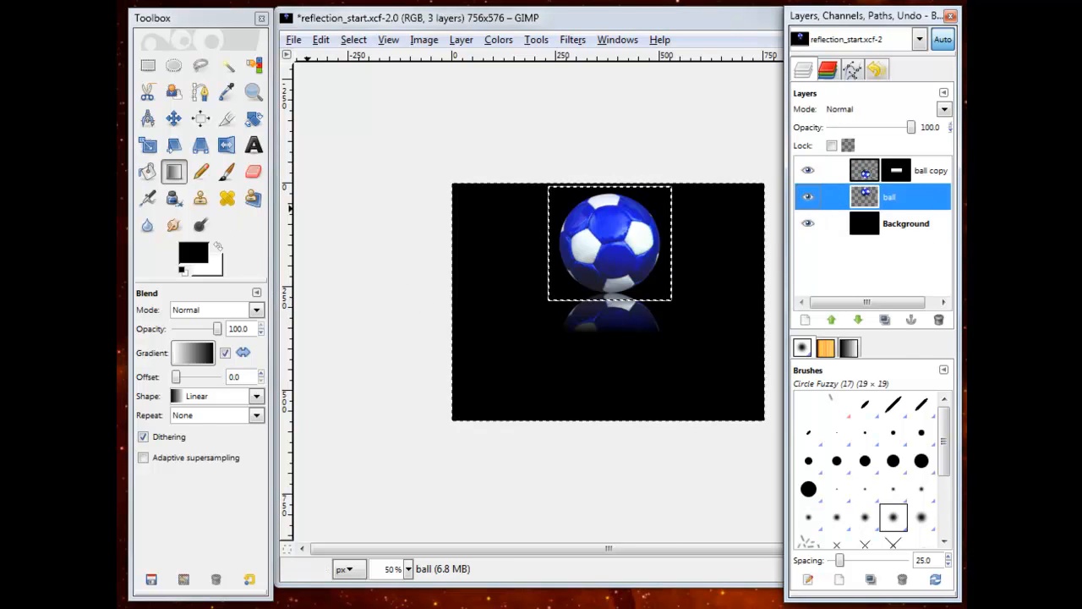
key(m)
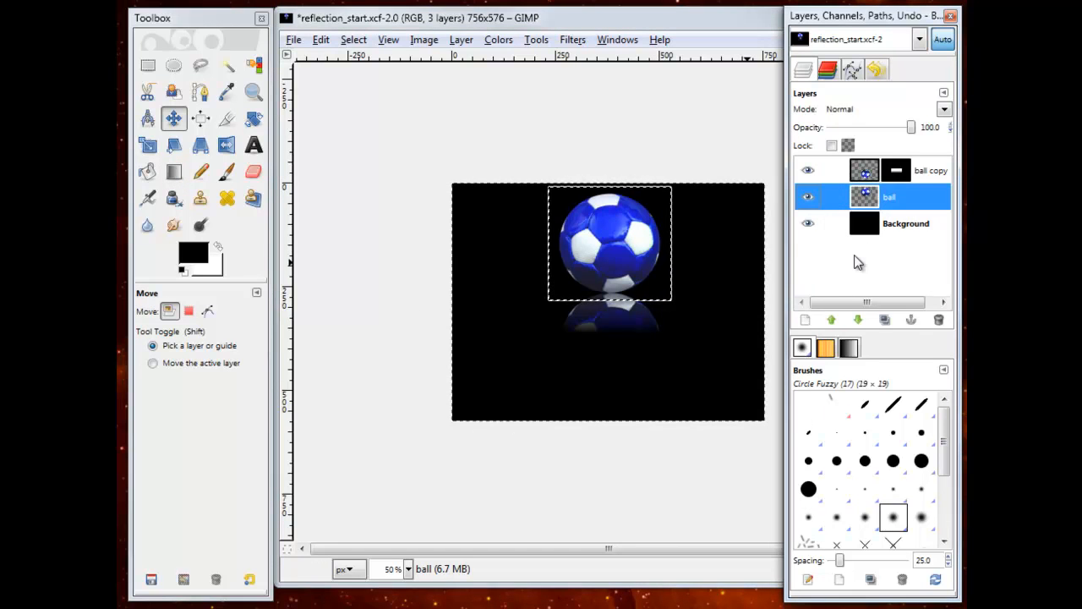
click(928, 171)
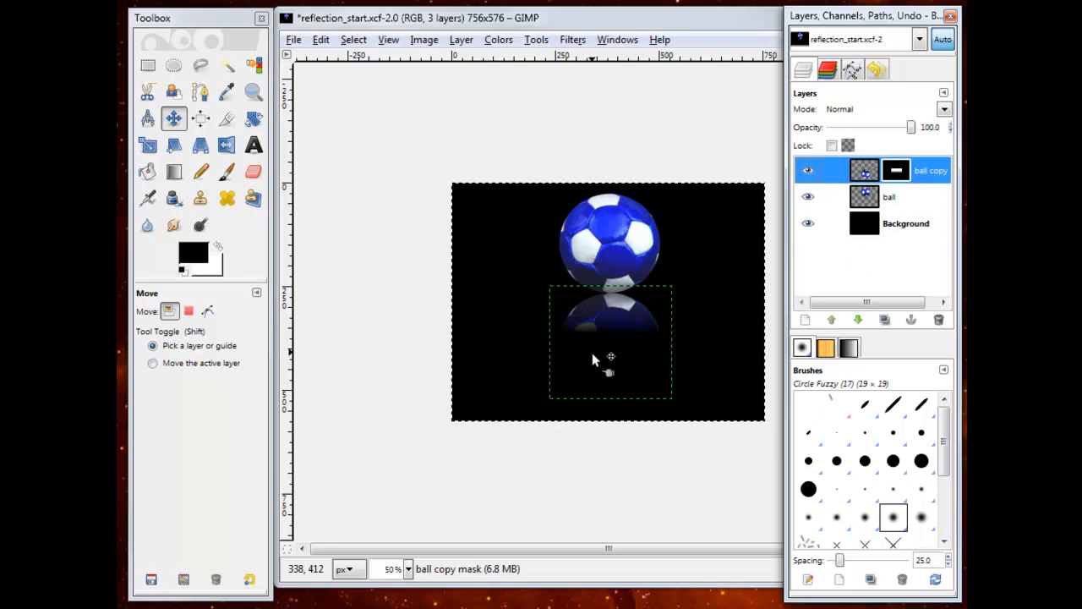
click(616, 318)
mouse_move(610, 332)
mouse_down()
mouse_move(608, 347)
mouse_move(609, 328)
mouse_up()
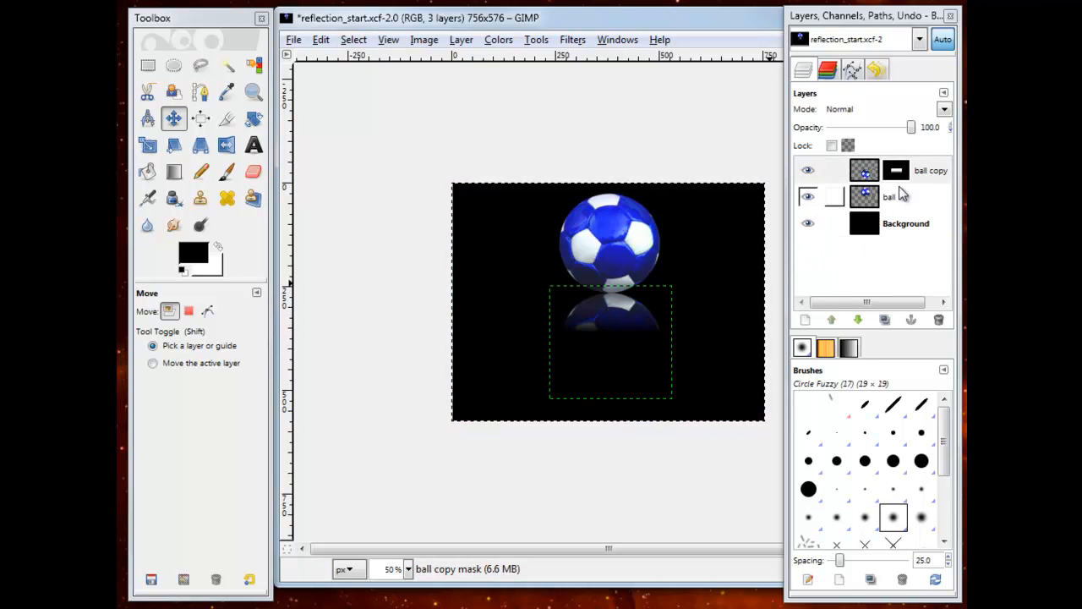
Step: Link the ball and ball copy layers and move them together down toward the middle of the canvas
click(926, 171)
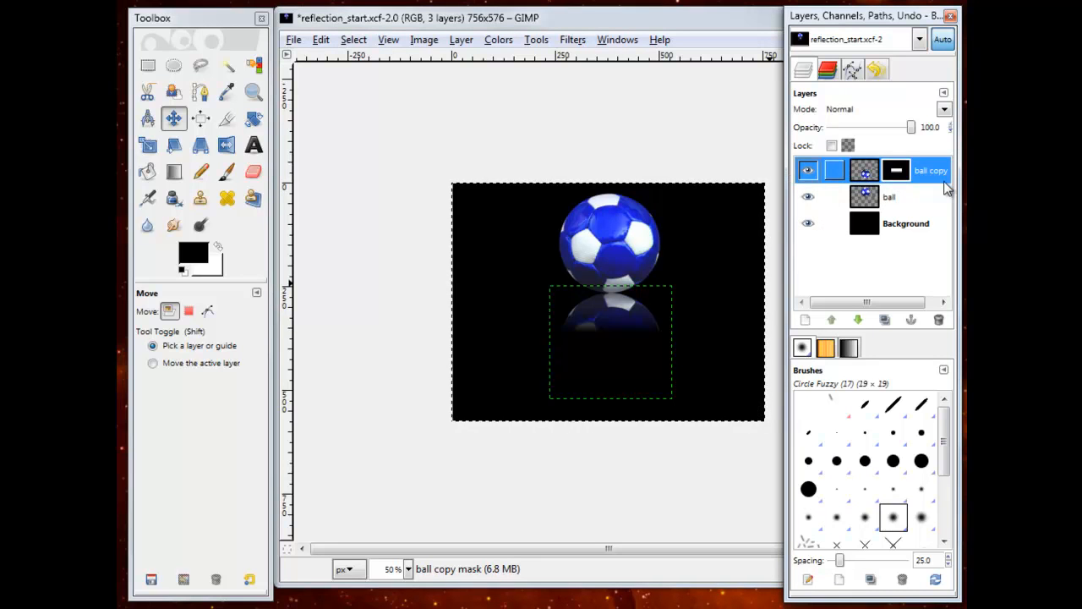
click(920, 196)
click(831, 170)
click(835, 197)
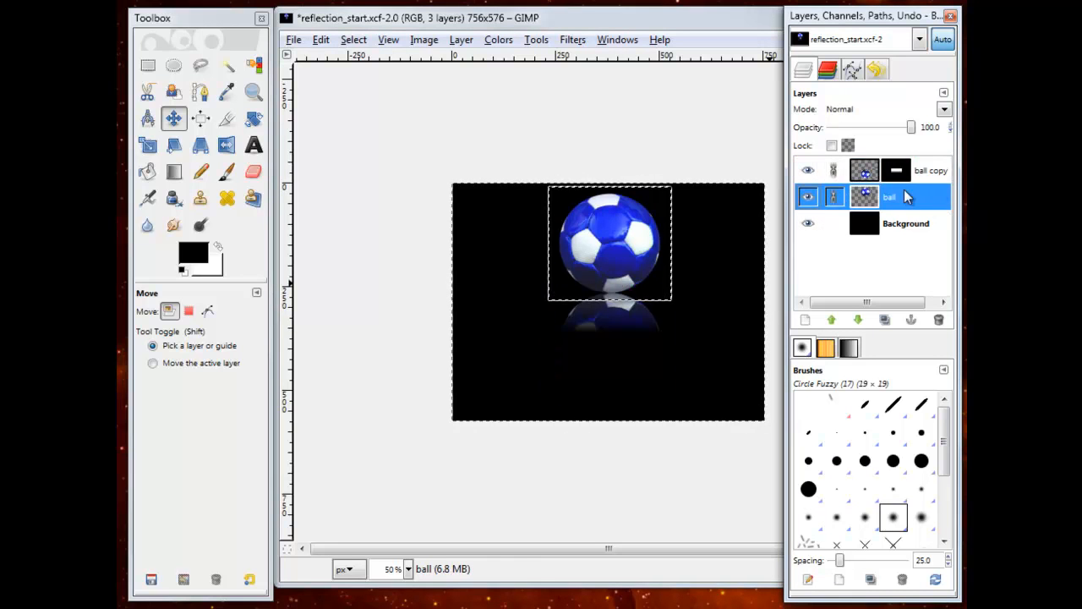
drag(632, 253, 633, 289)
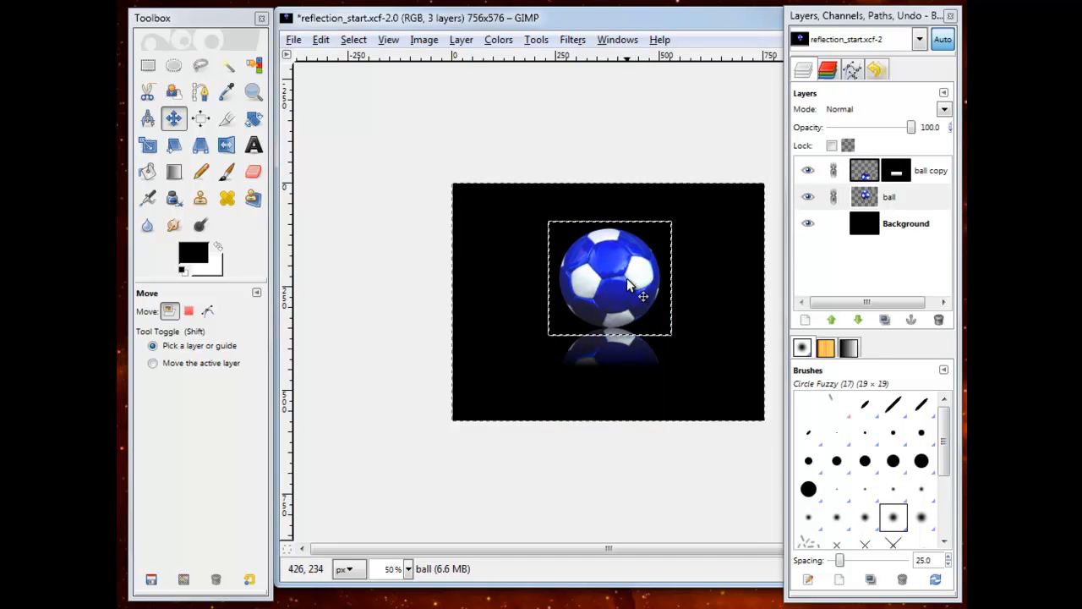
Step: Save the image to the Desktop as the JPEG file reflection_start.jpg, exporting it with a flattened image
click(294, 39)
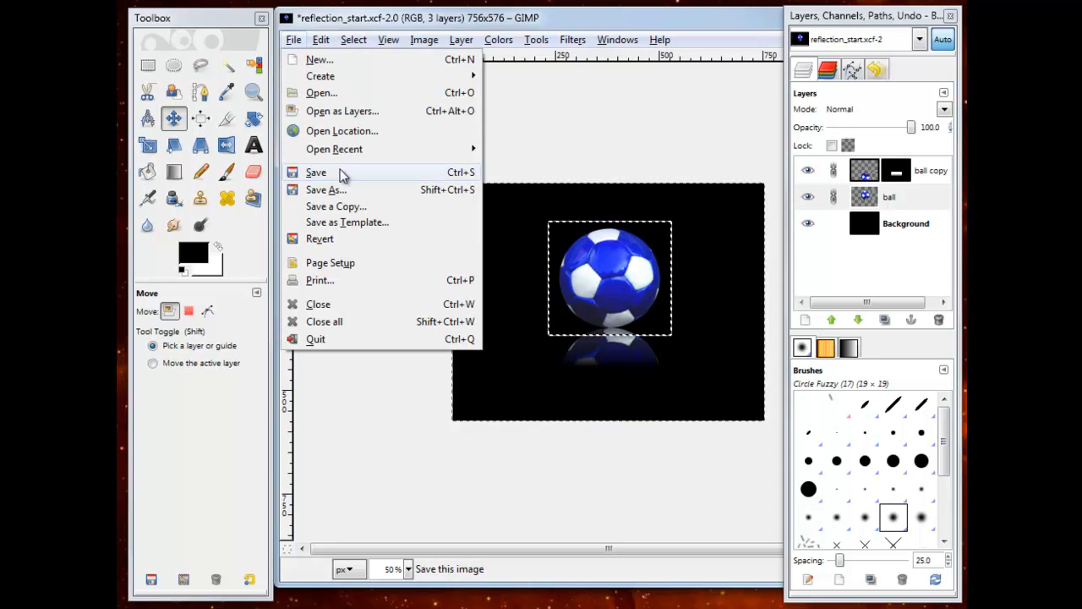
click(372, 193)
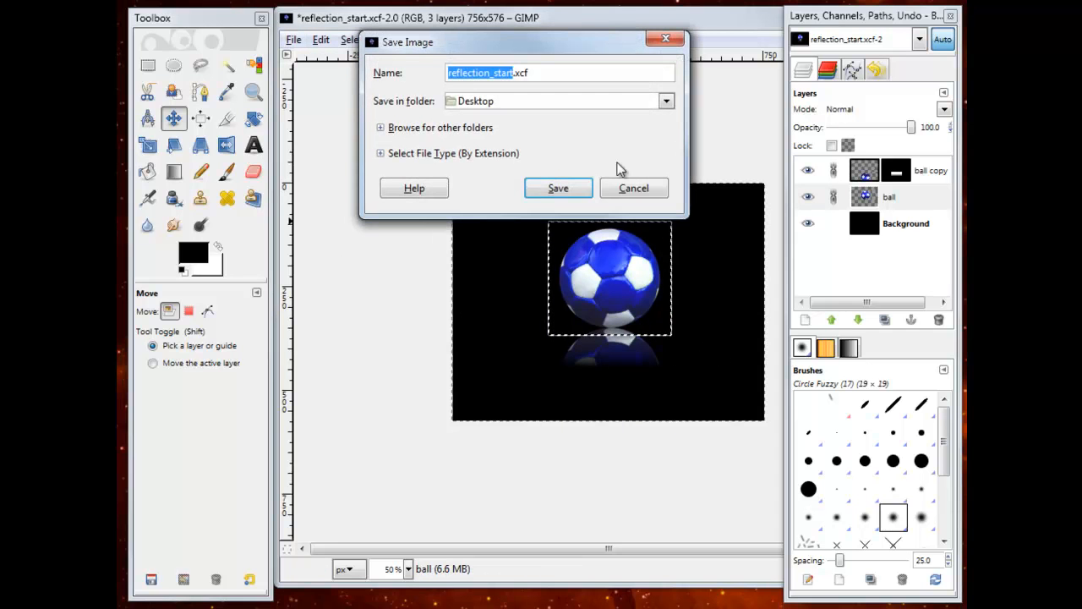
click(381, 153)
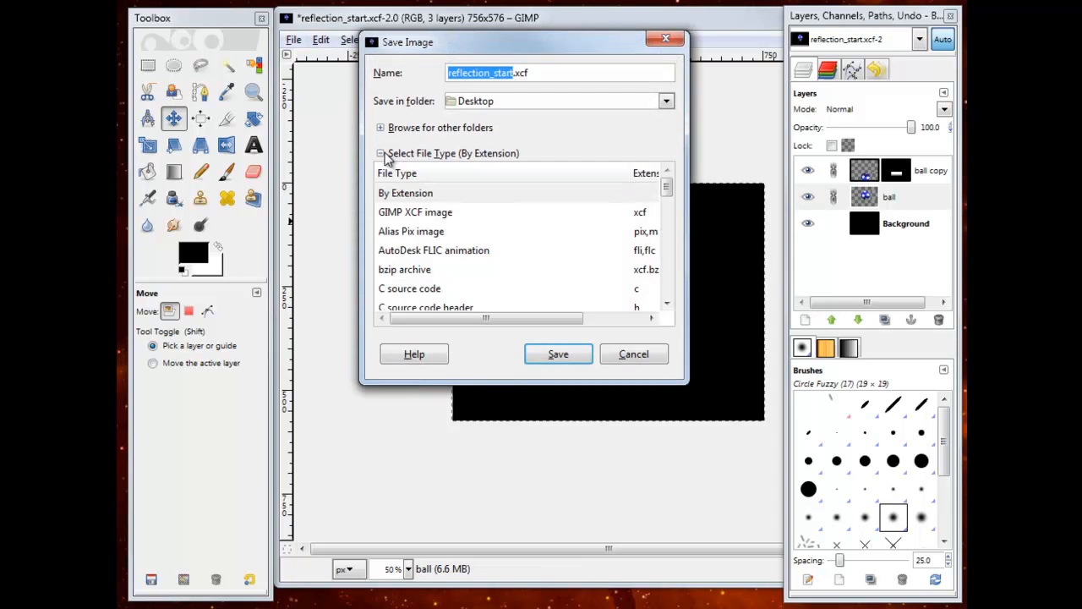
scroll(665, 208, down, 3)
click(404, 237)
click(561, 355)
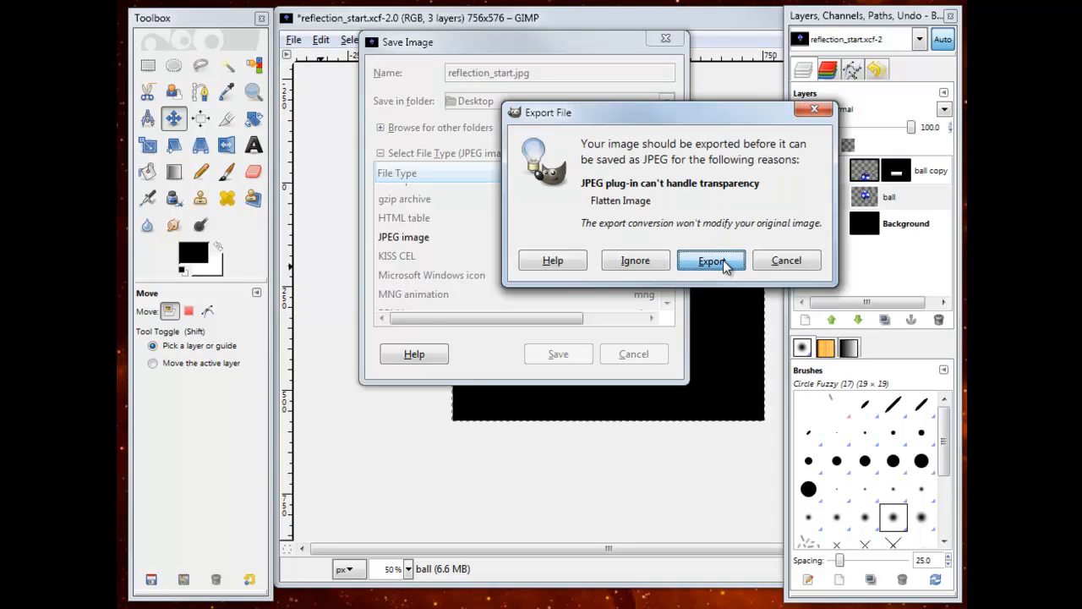
click(723, 259)
click(591, 294)
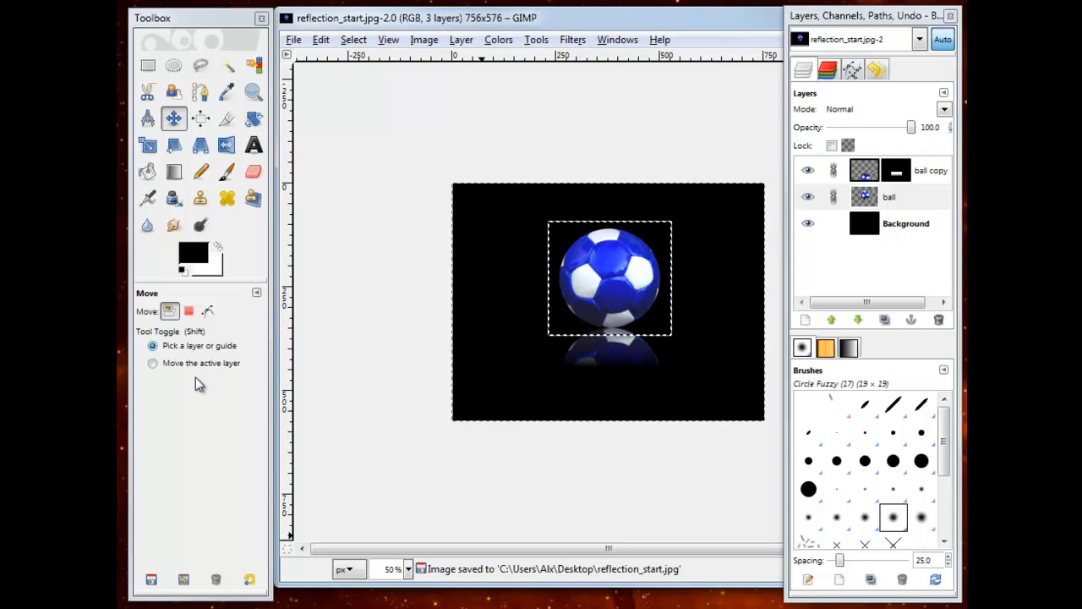
Step: Open the saved reflection_start.jpg in Firefox to check the ball and its reflection
key(alt+Tab)
drag(582, 0, 940, 71)
key(alt+Tab)
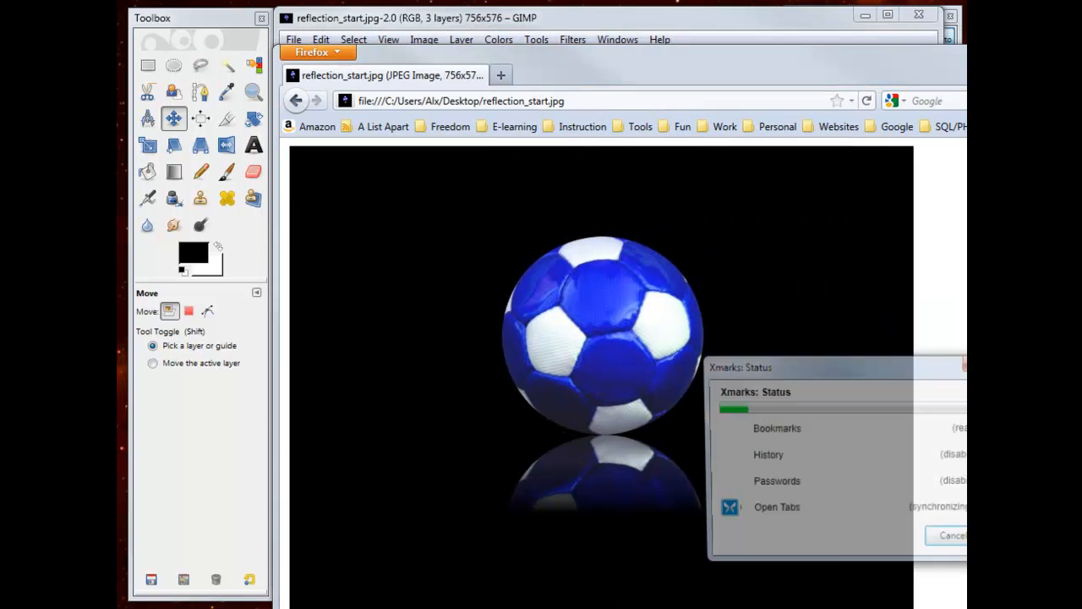